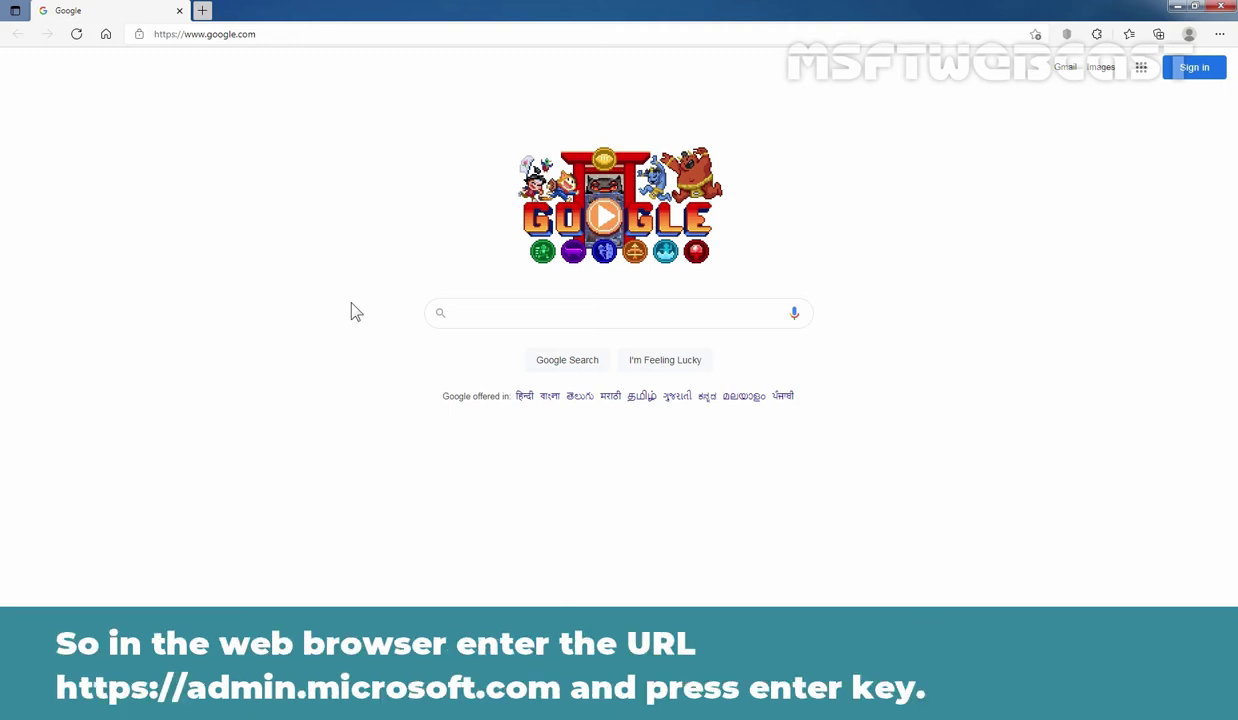
key("ctrl+l")
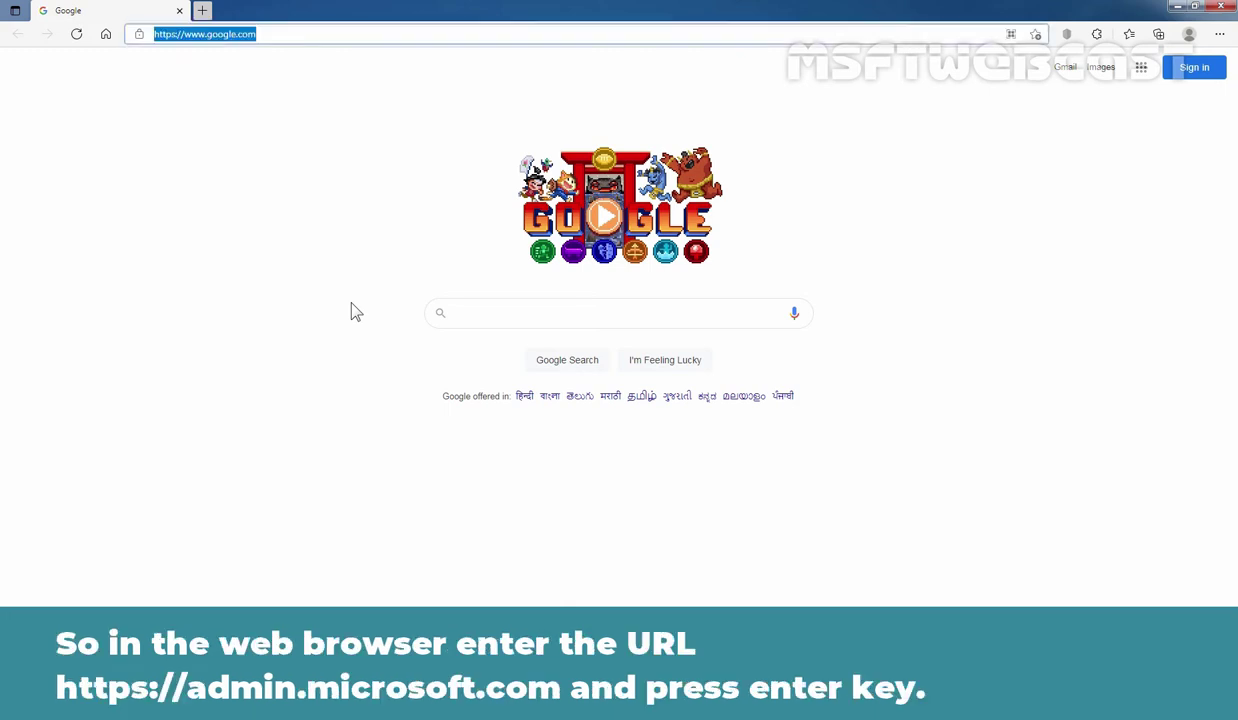
type("https")
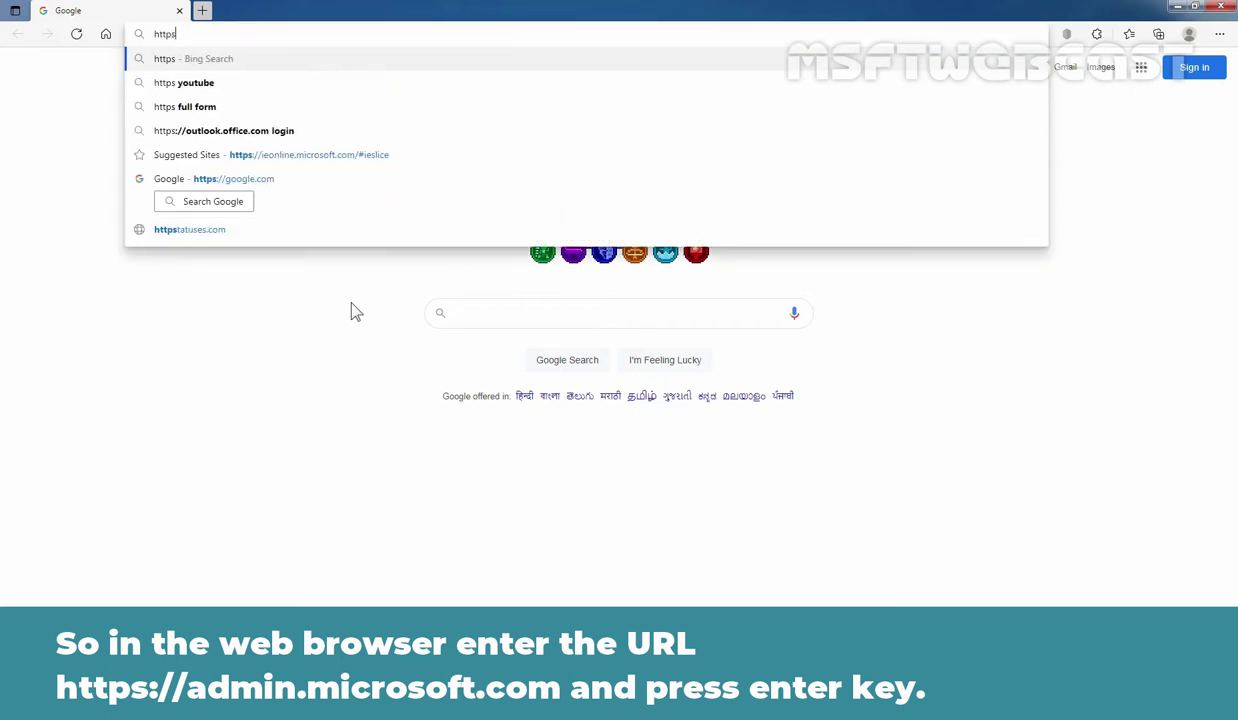
type("://adm")
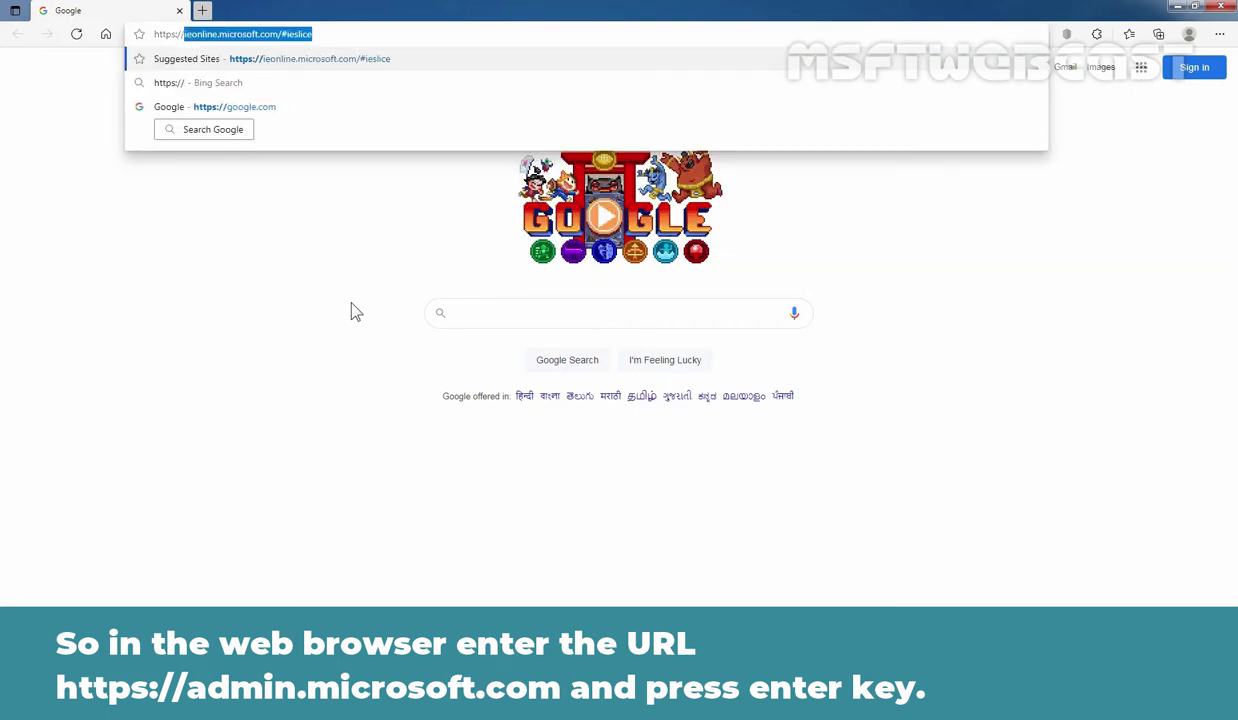
type("in.")
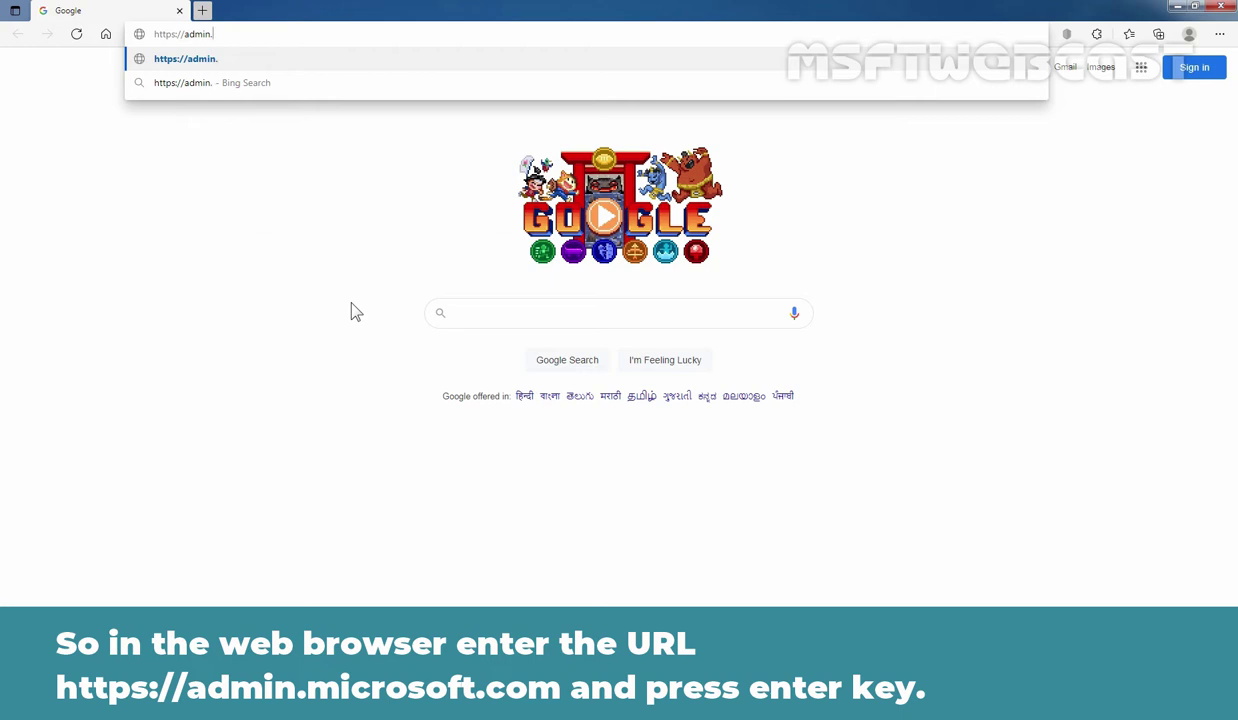
type("microsoft")
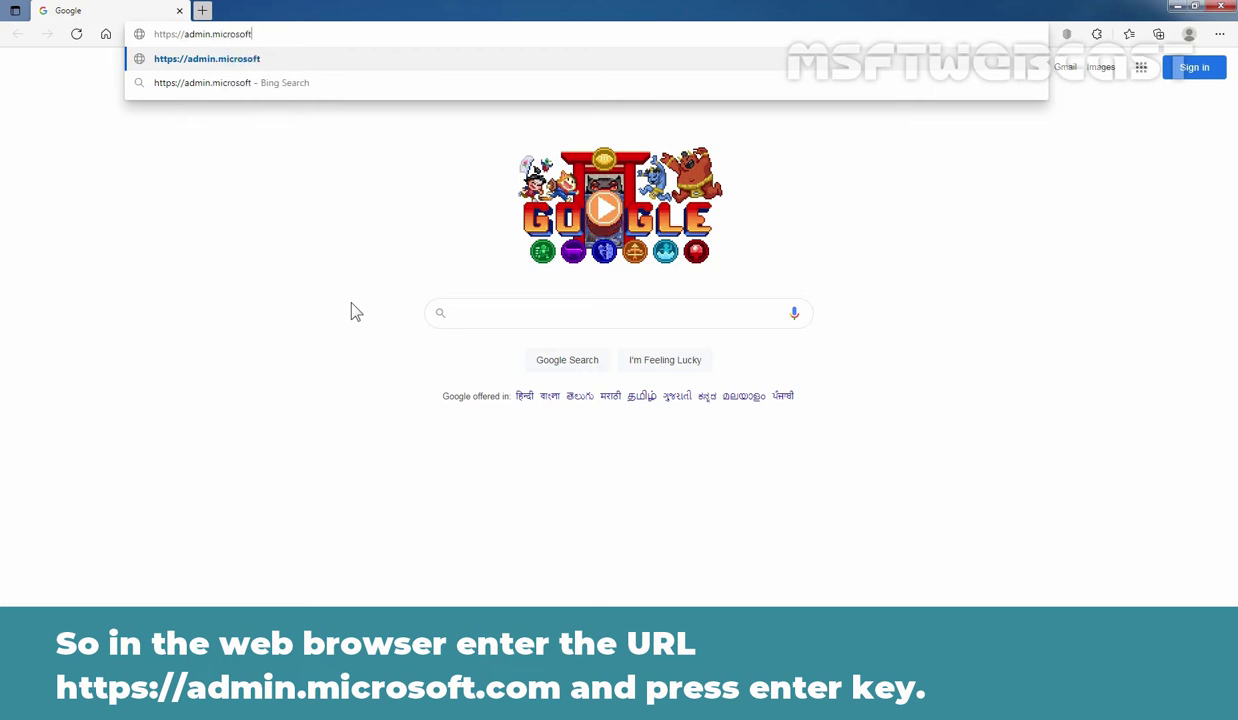
type(".com")
key("Return")
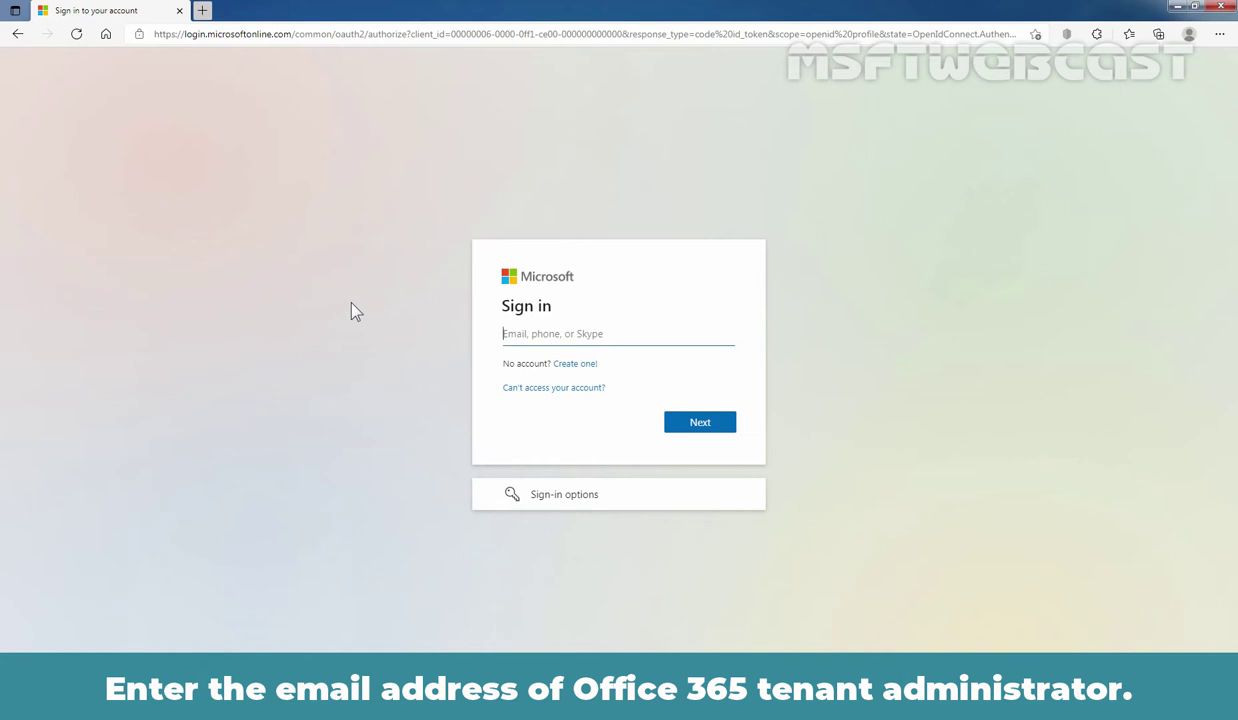
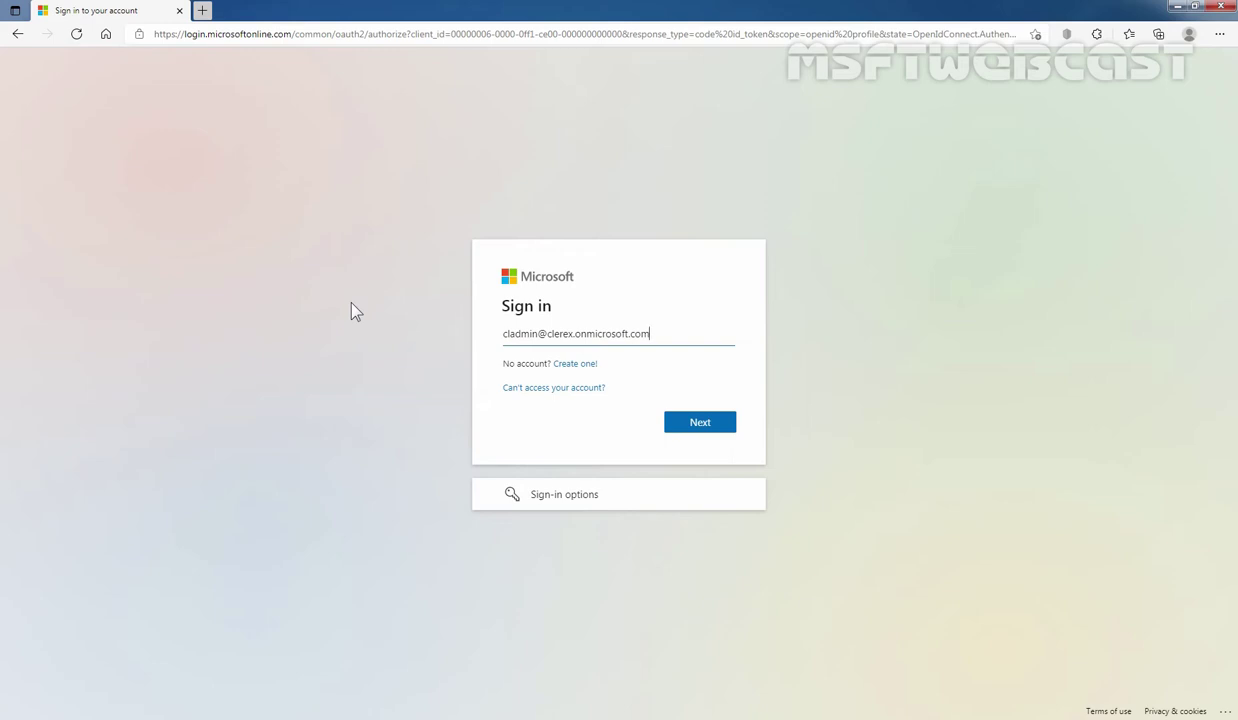
- Sign in with the tenant administrator's email and password
left_click(700, 424)
type("********")
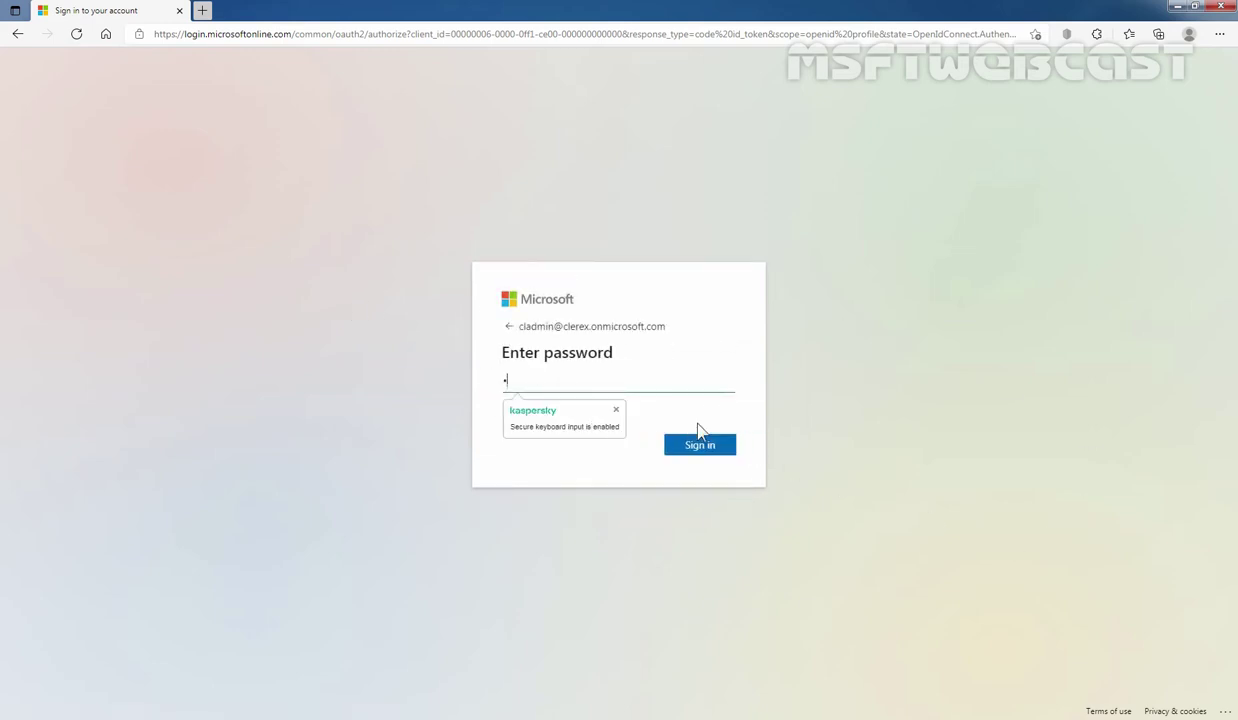
type("*********")
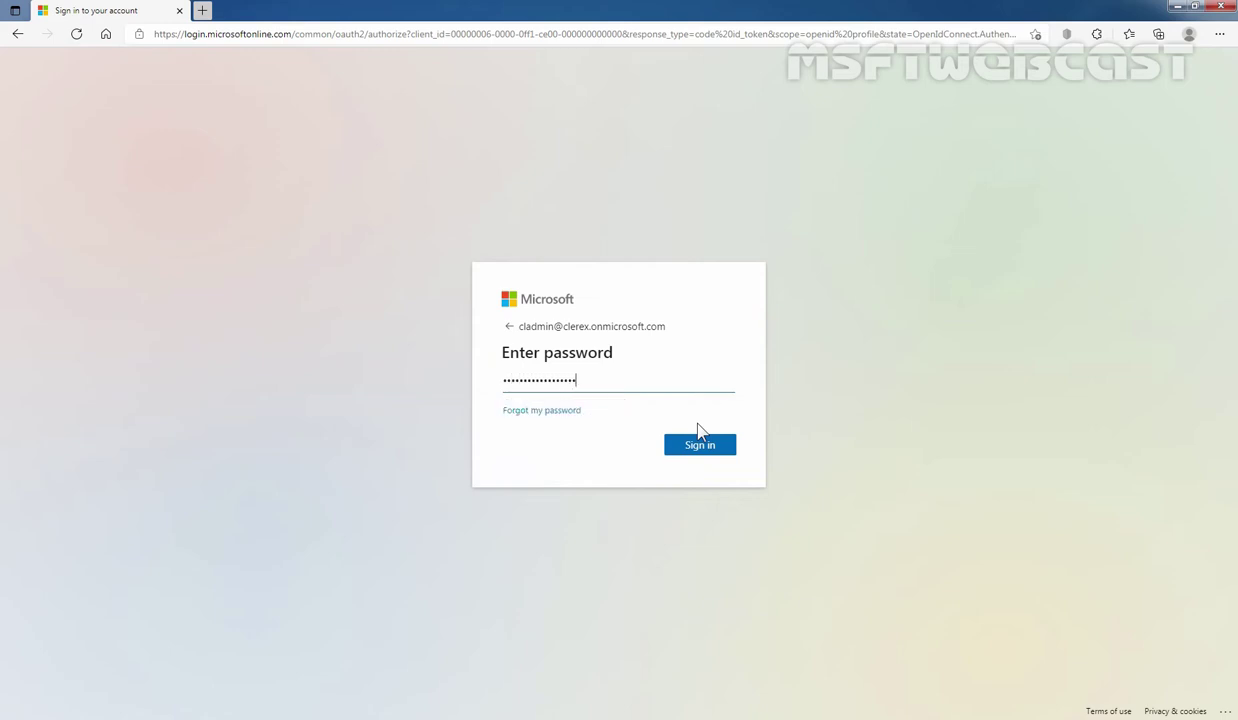
type("*")
left_click(703, 447)
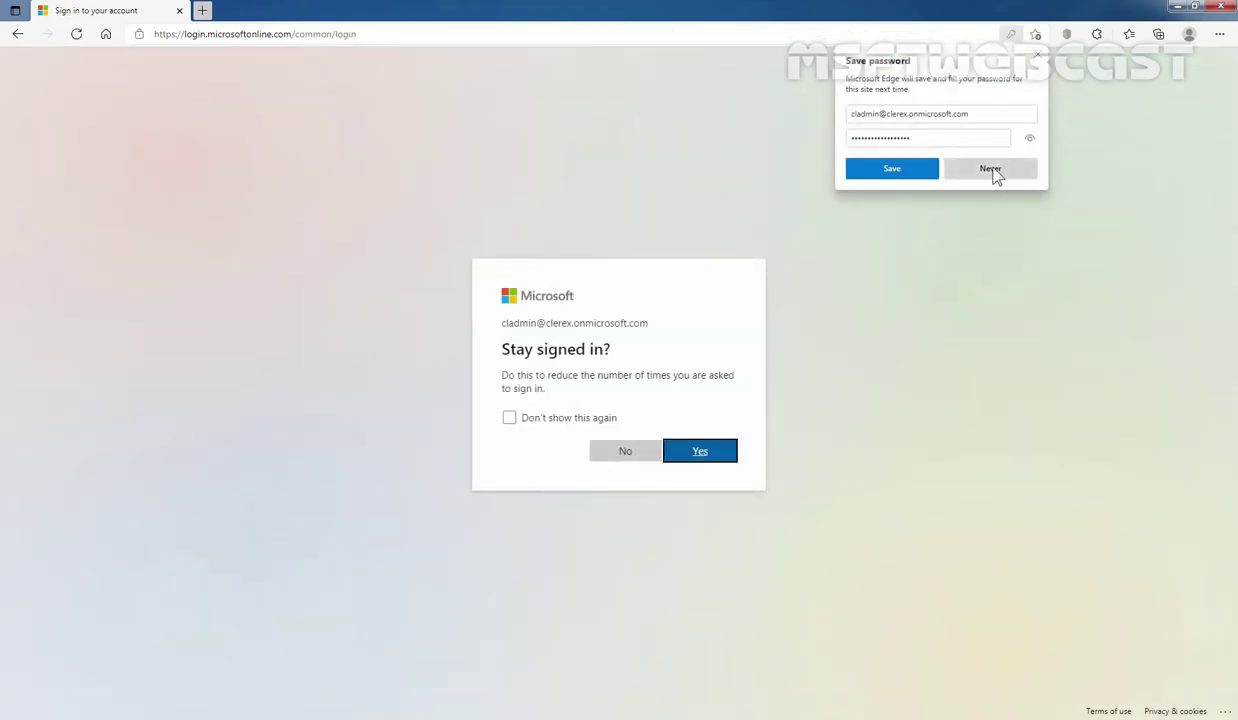
- Decline saving the password and stay signed in, suppressing the prompt in future
left_click(992, 170)
left_click(512, 420)
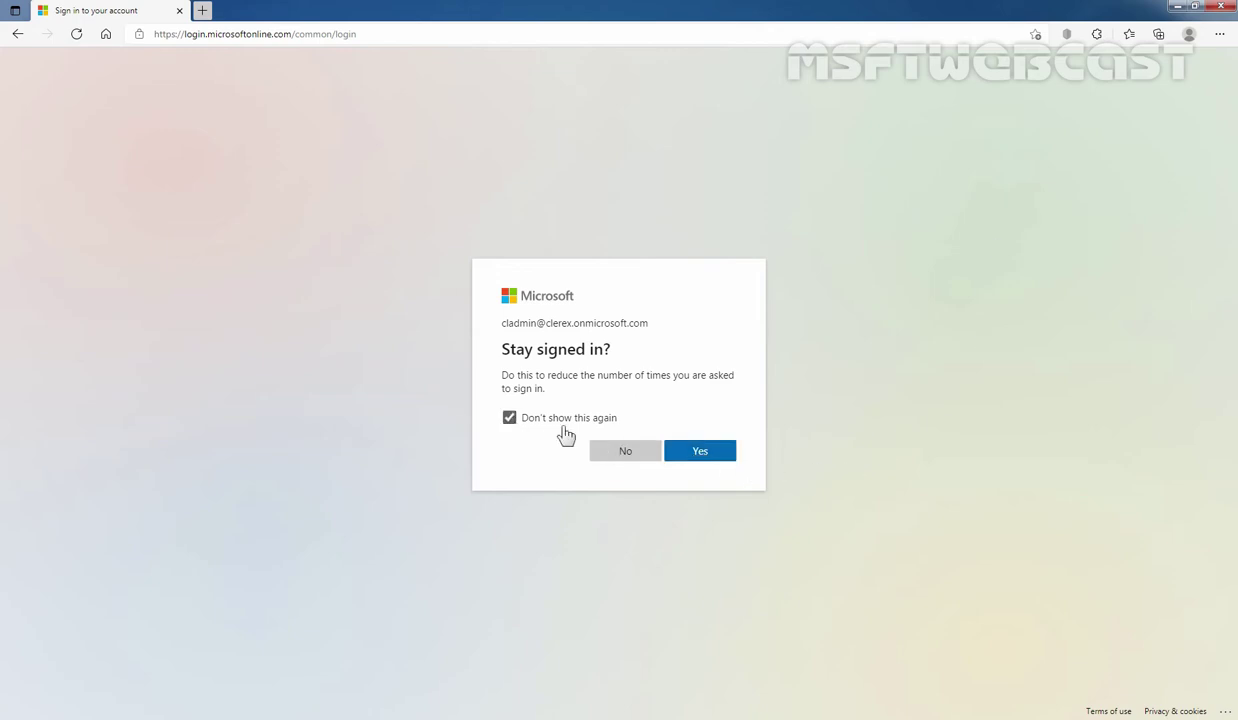
left_click(700, 453)
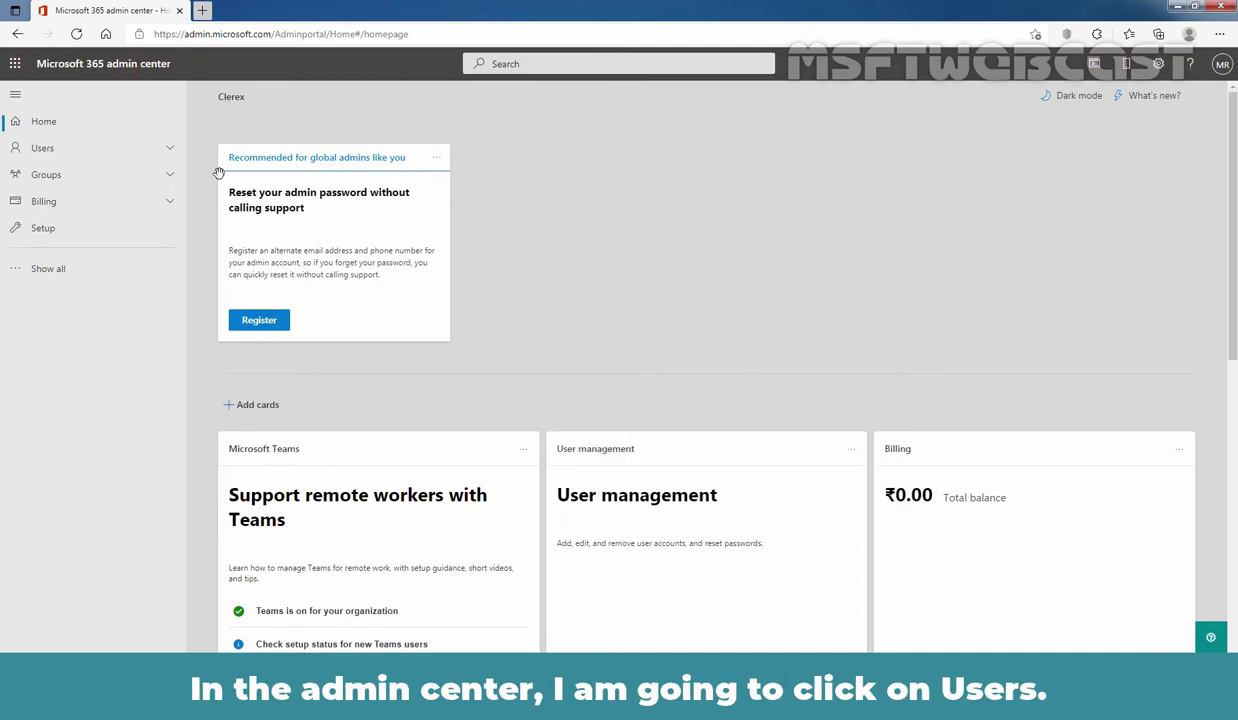
- From Users > Active users, start the Add a user wizard
left_click(60, 155)
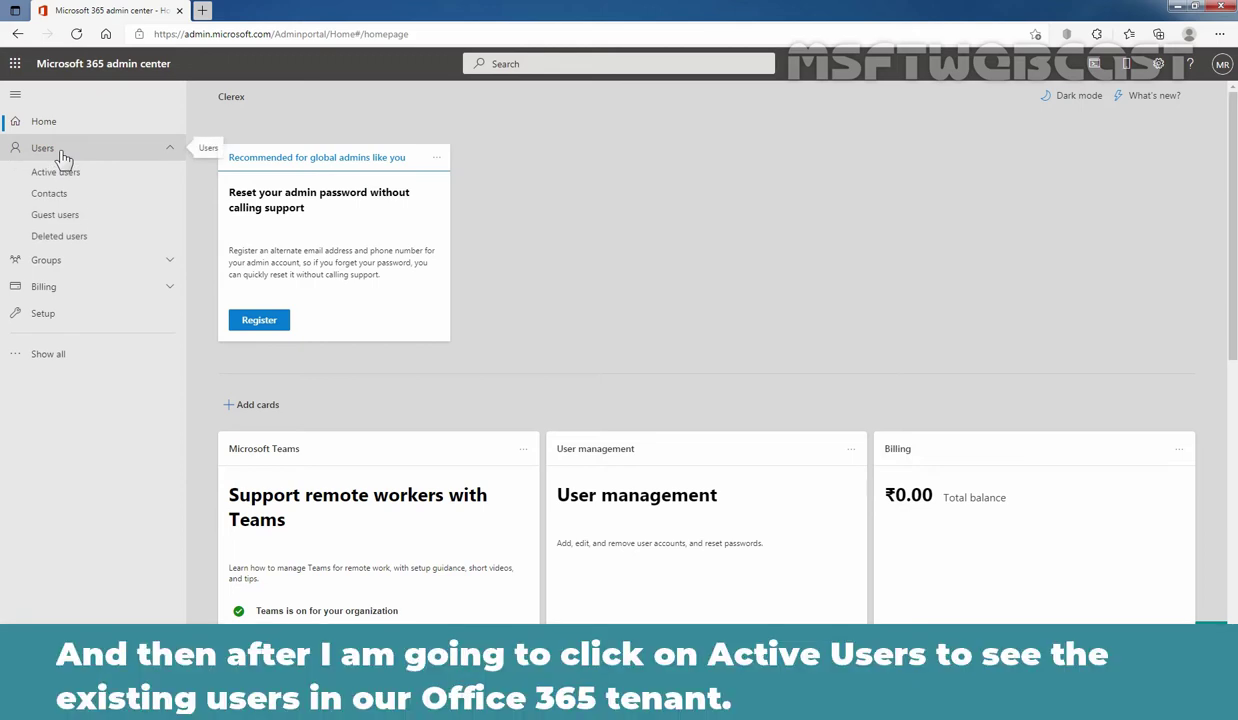
left_click(66, 178)
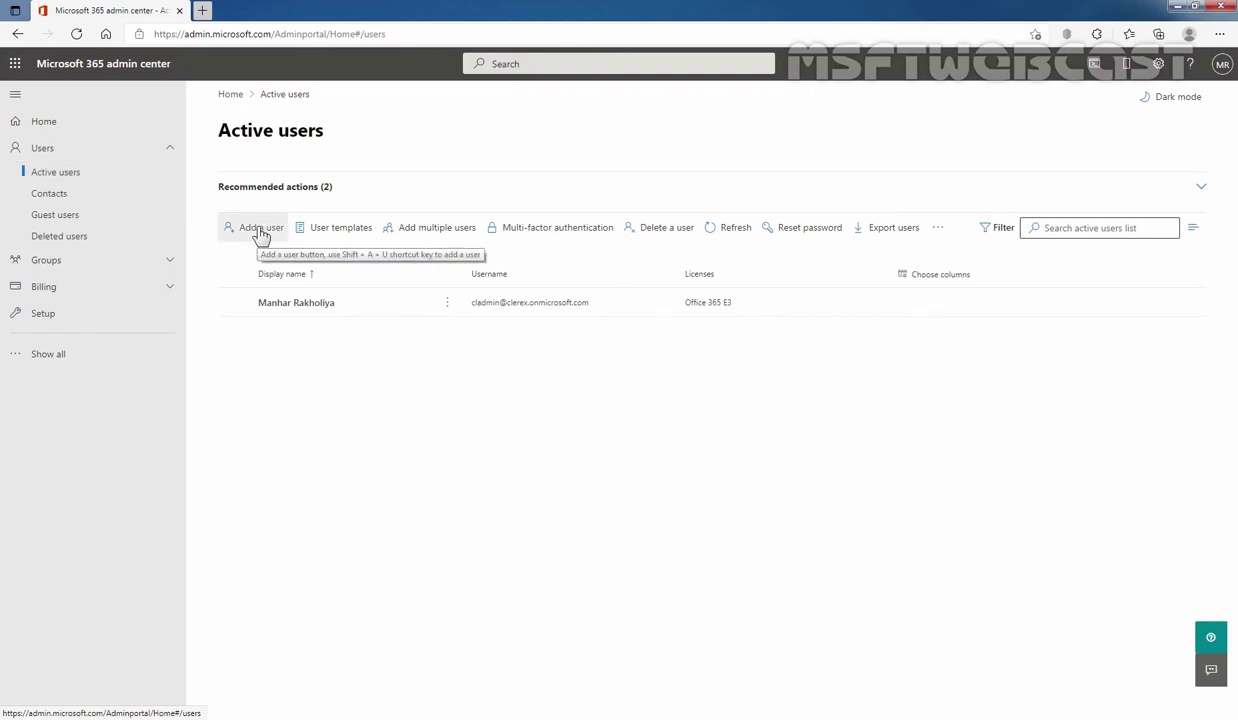
left_click(260, 230)
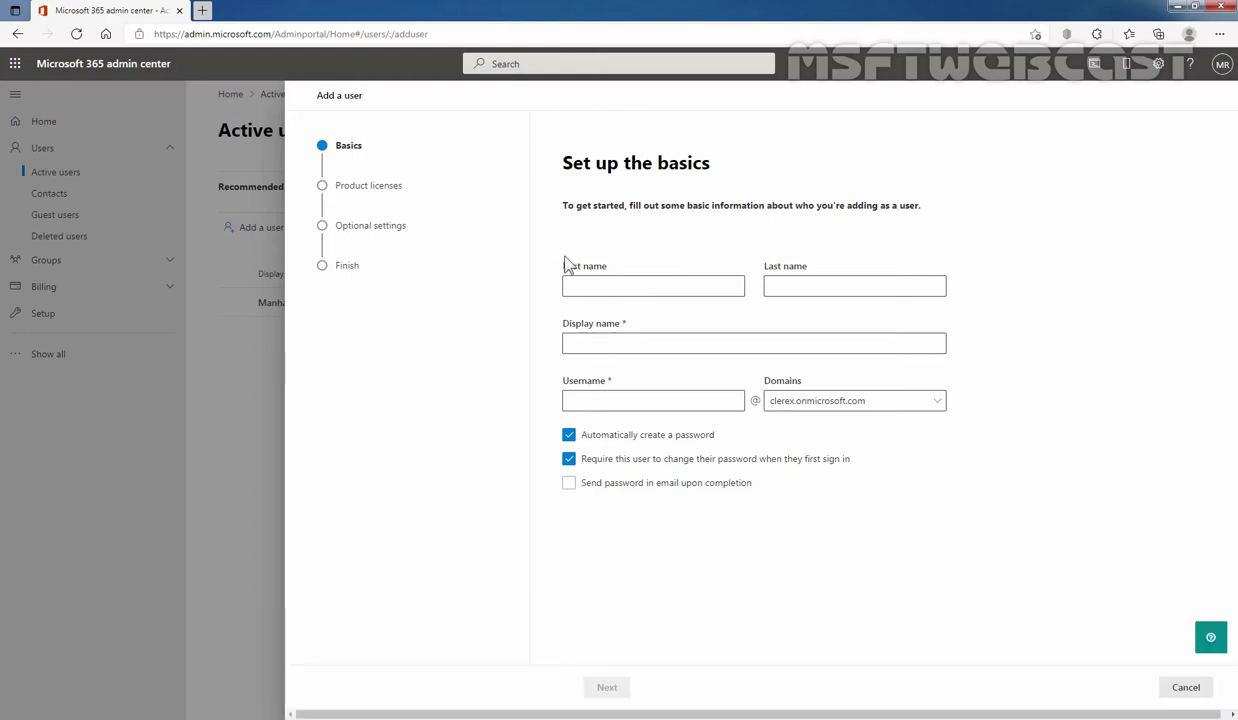
- Enter the new user's first and last name, letting the display name auto-fill, and set the username
left_click(586, 280)
key("Tab")
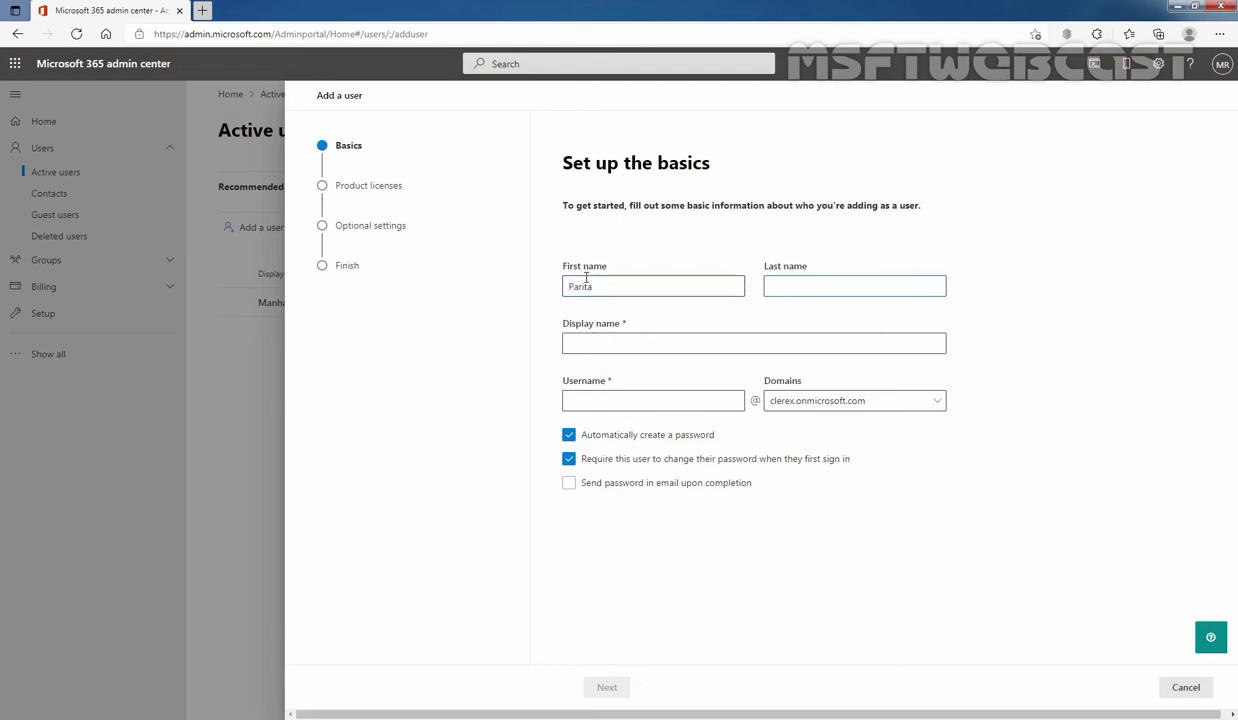
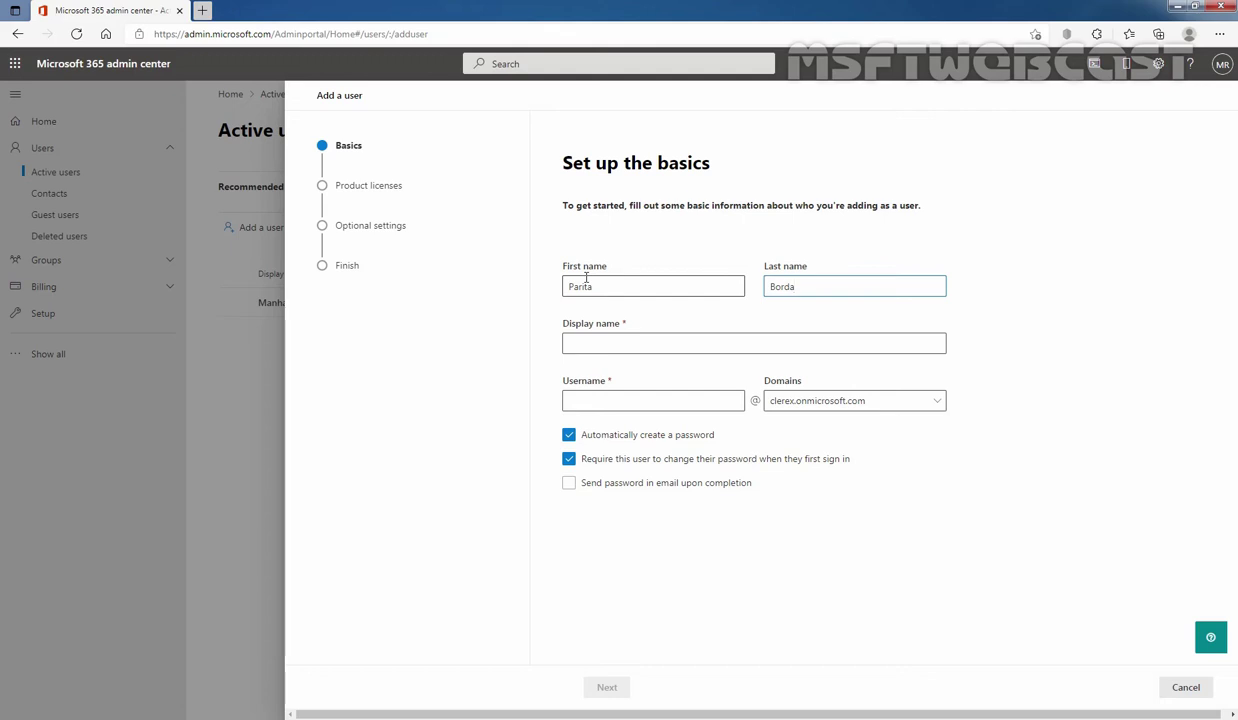
key("Tab")
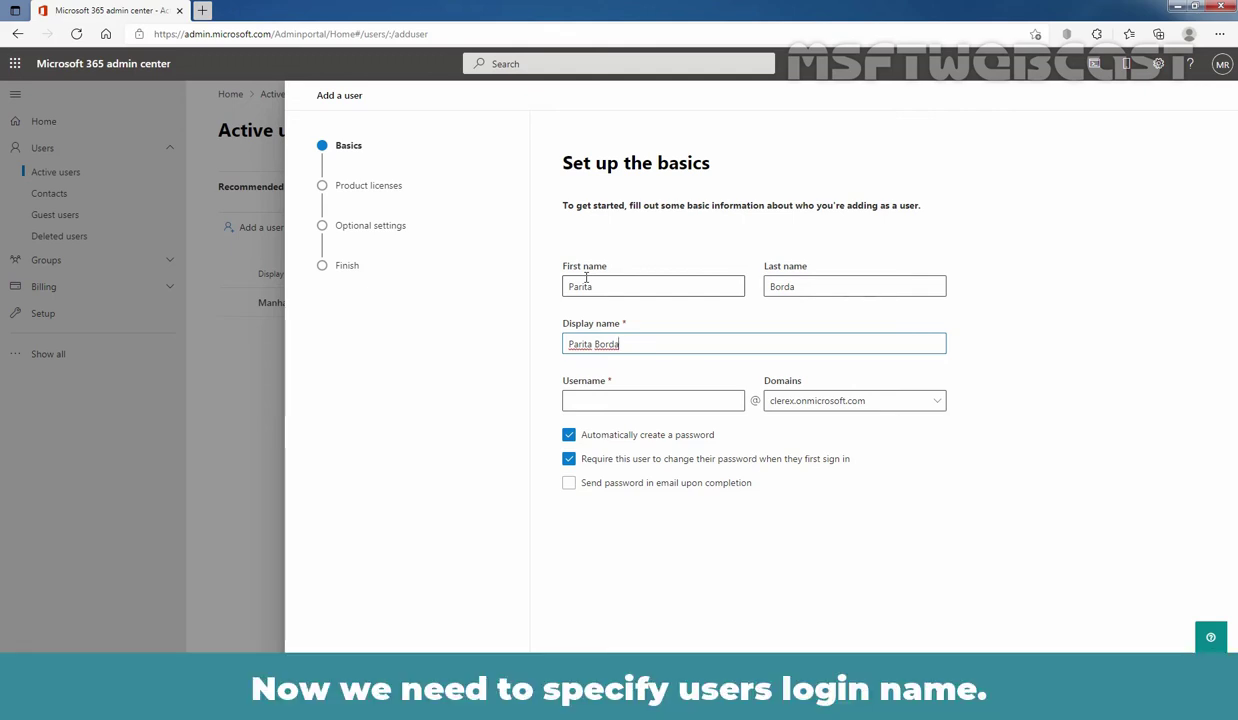
left_click(607, 405)
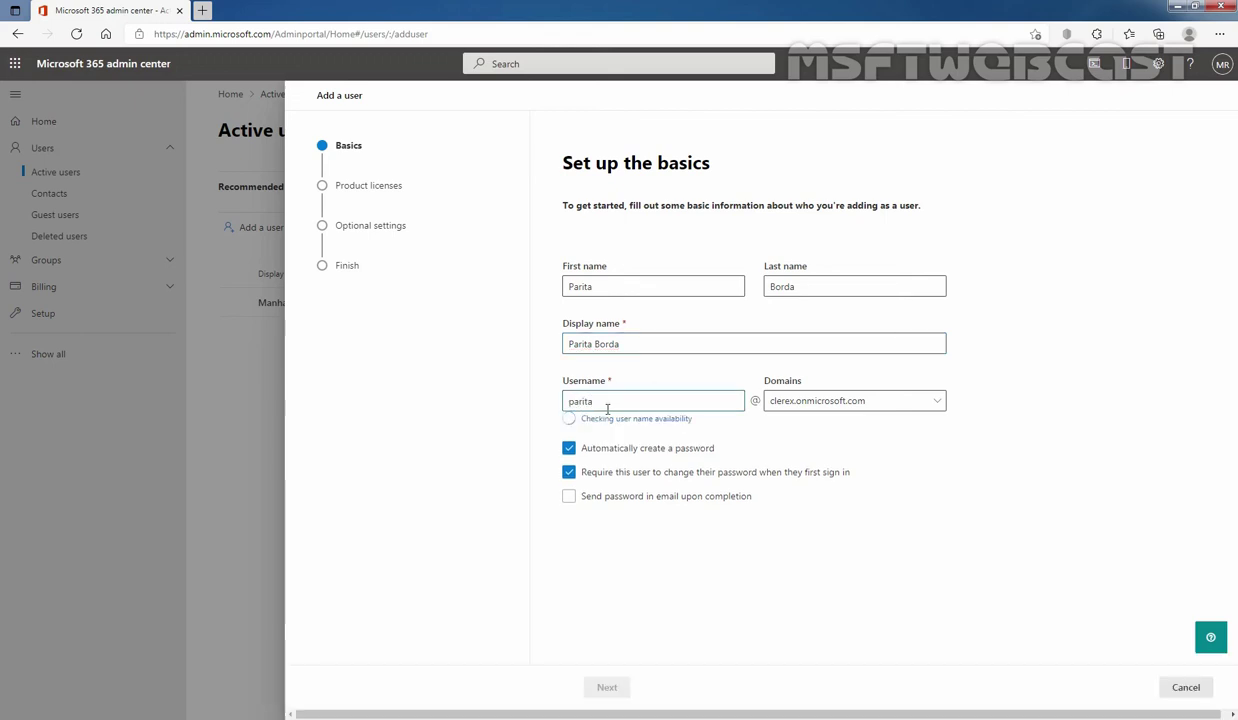
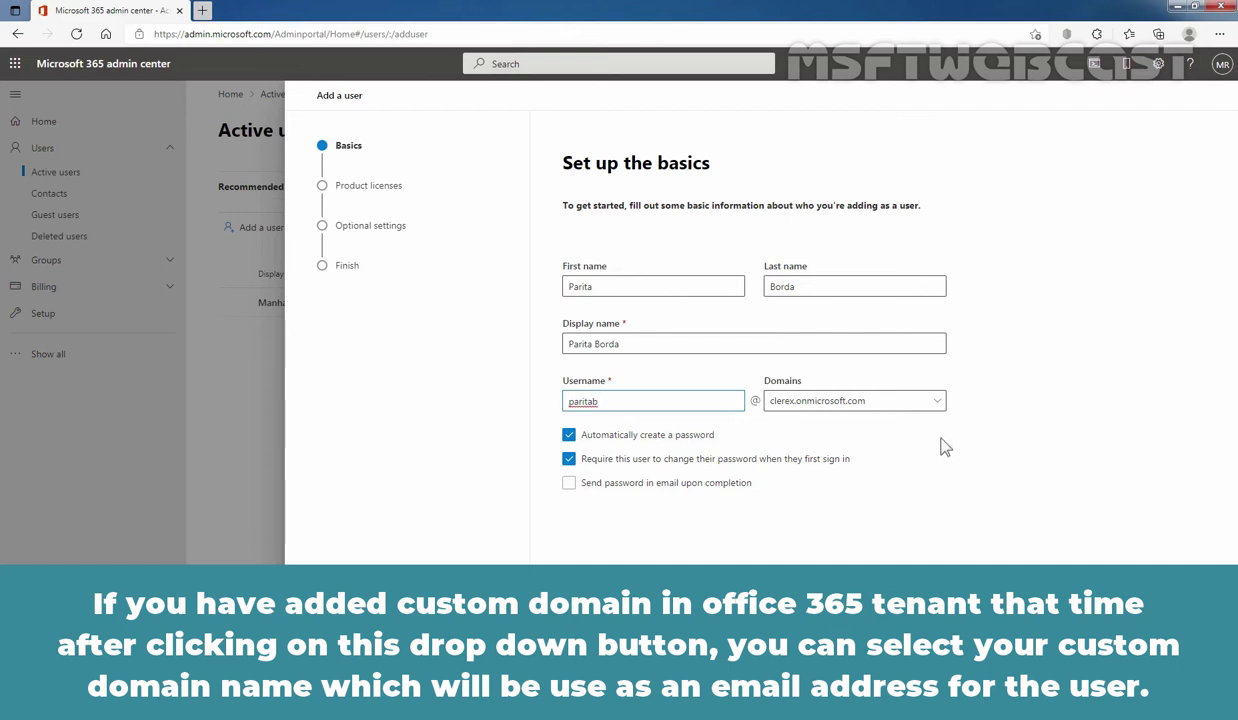
- Keep clerex.onmicrosoft.com as the username domain and advance to product licenses
left_click(937, 402)
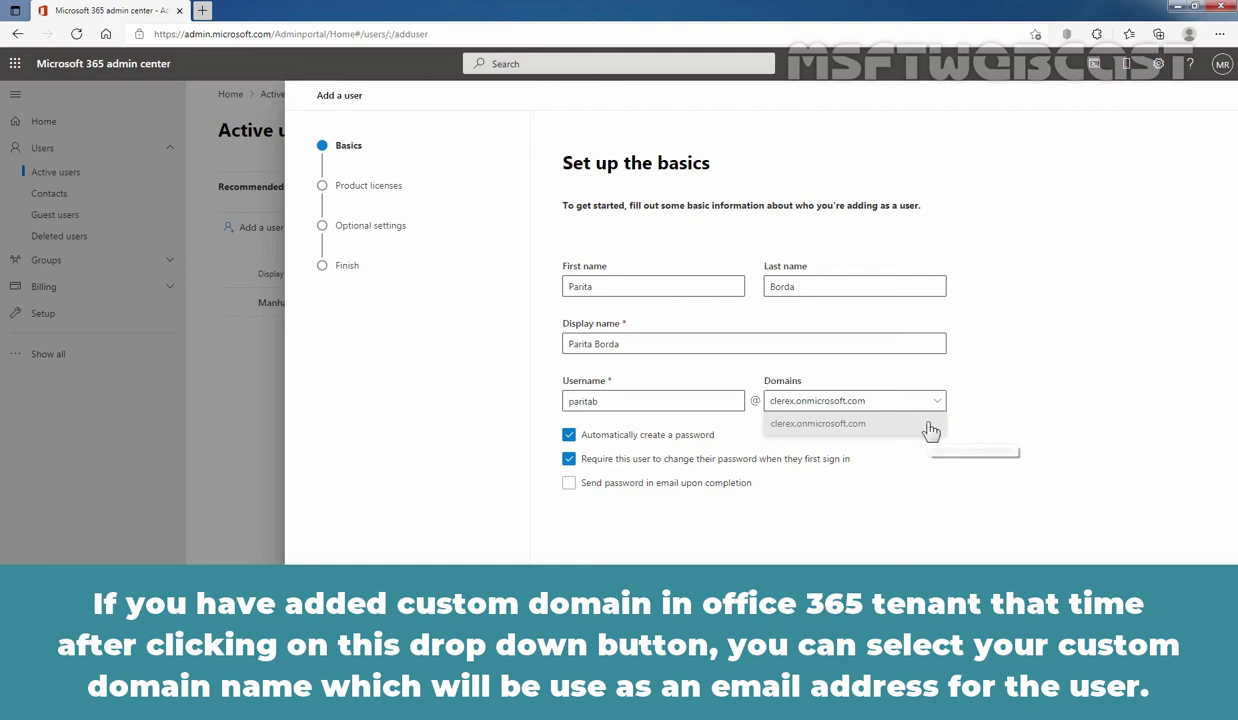
left_click(934, 424)
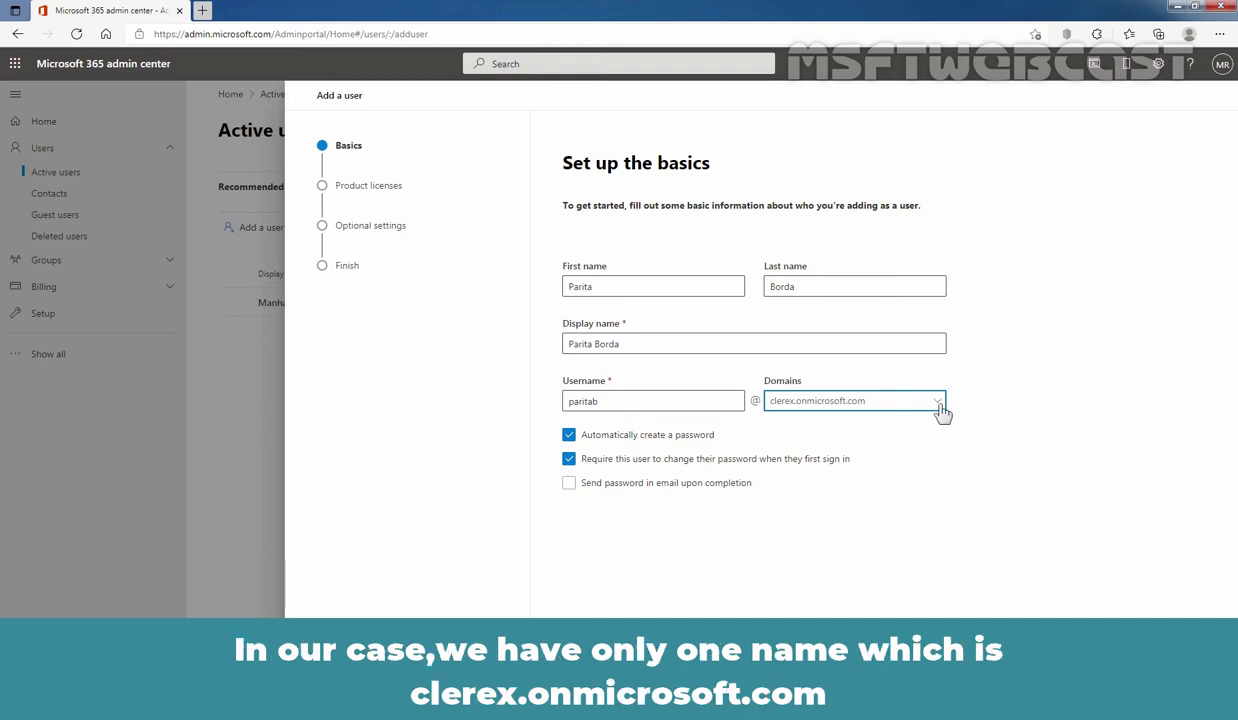
left_click(938, 402)
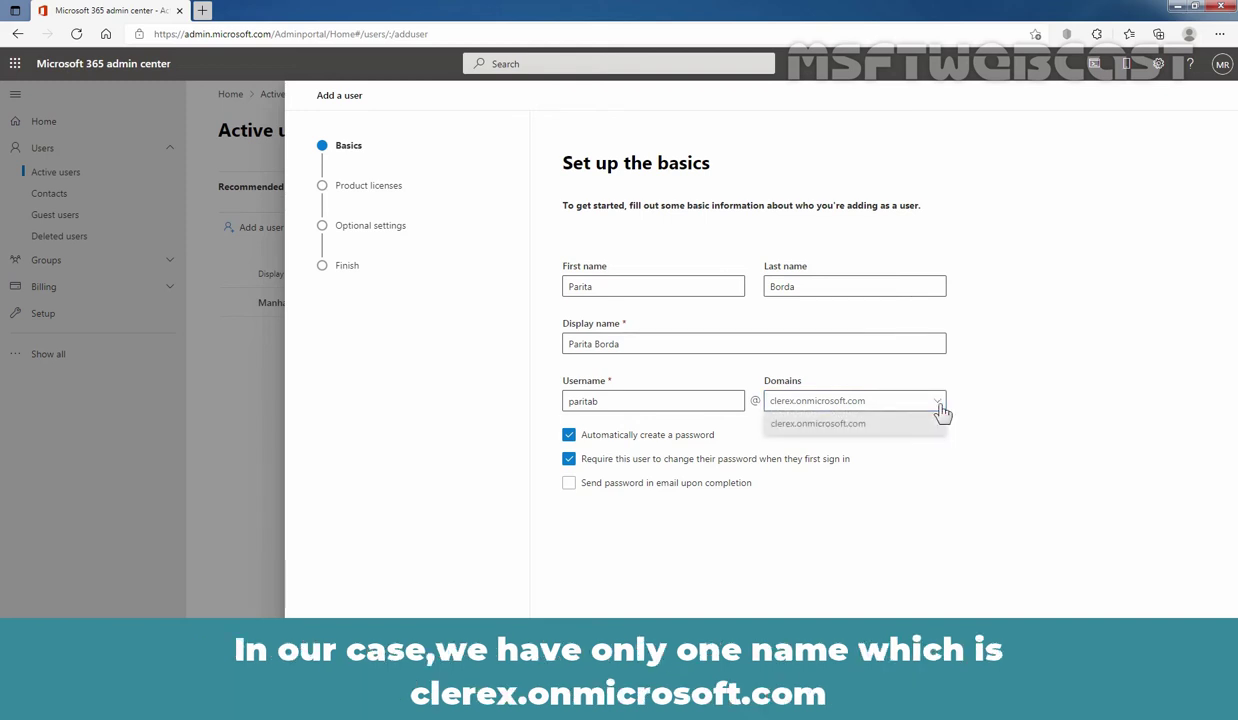
left_click(940, 420)
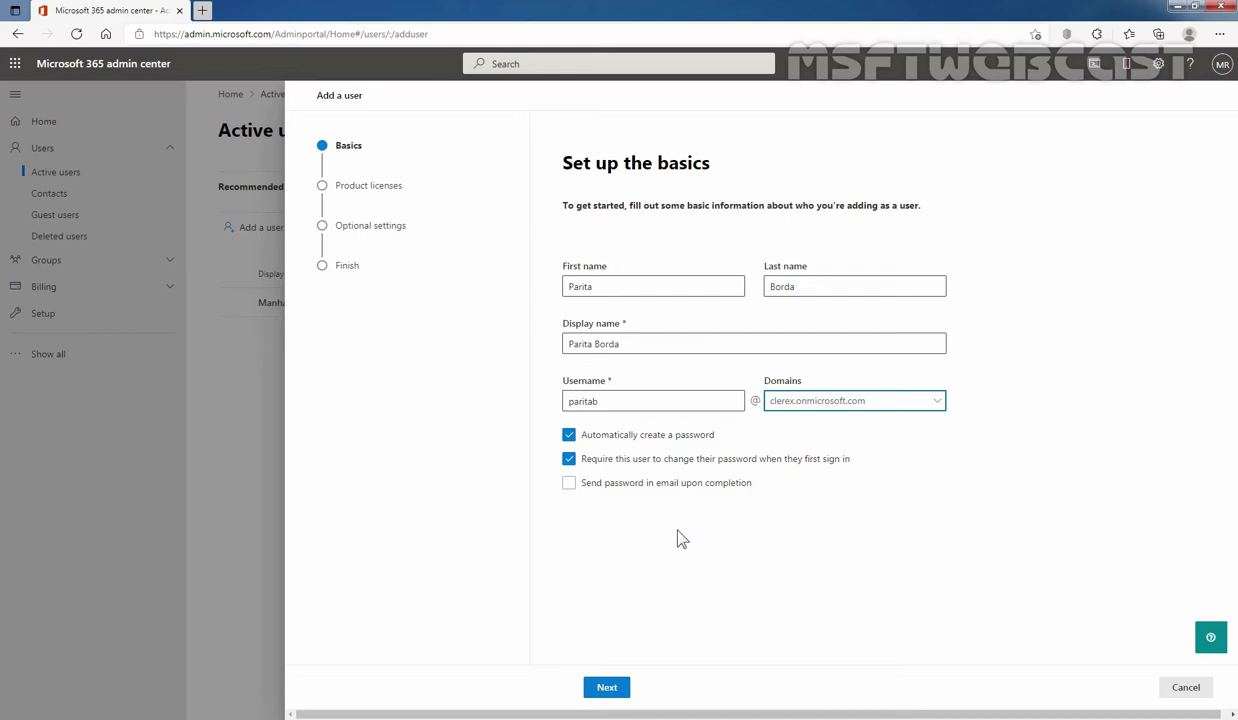
left_click(608, 692)
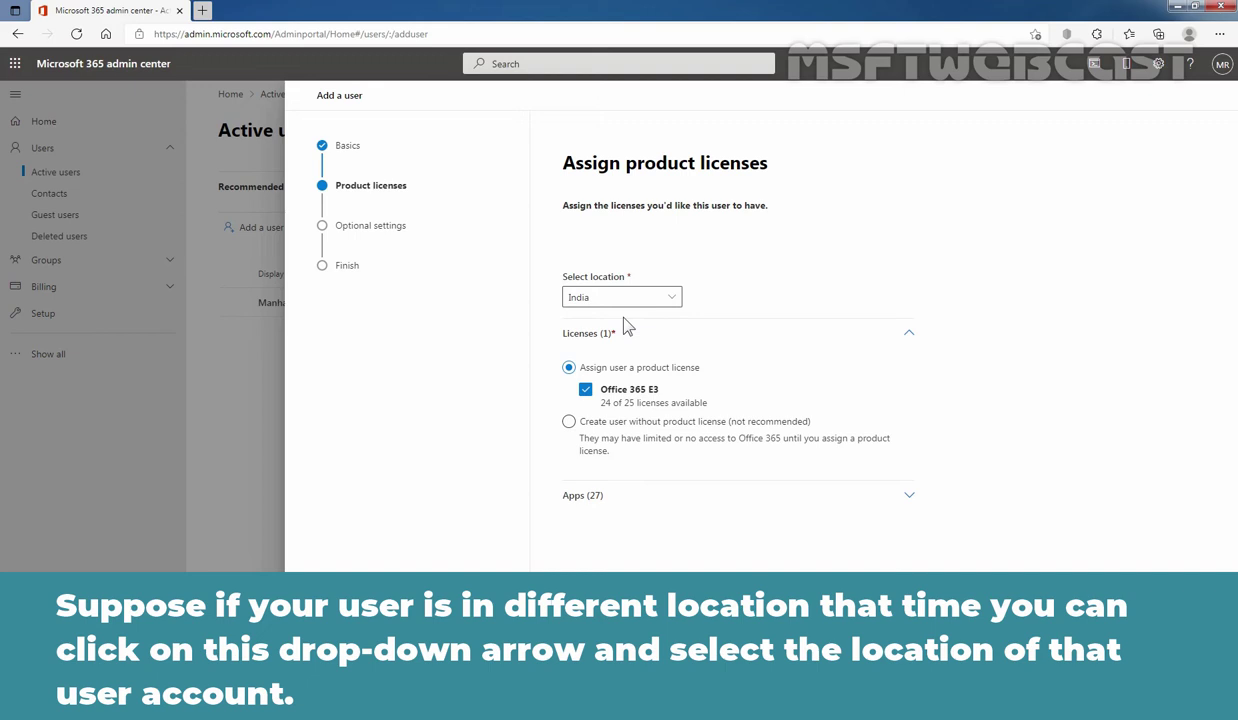
left_click(672, 298)
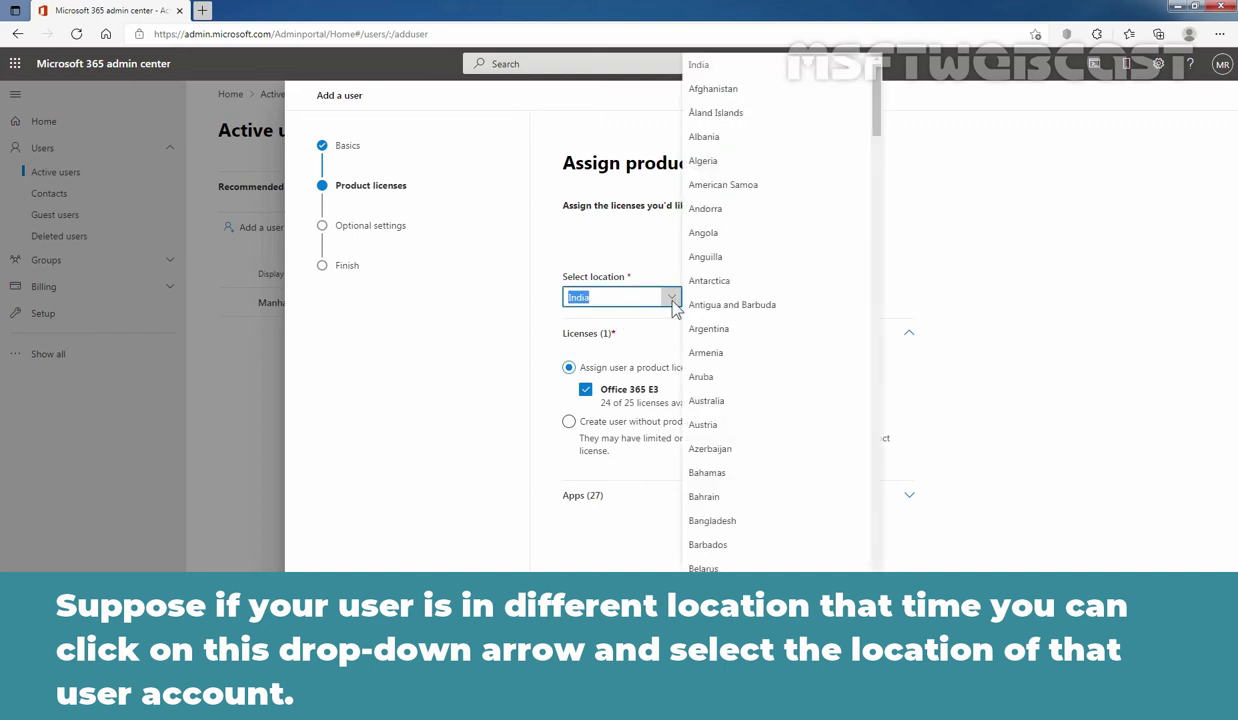
left_click(434, 385)
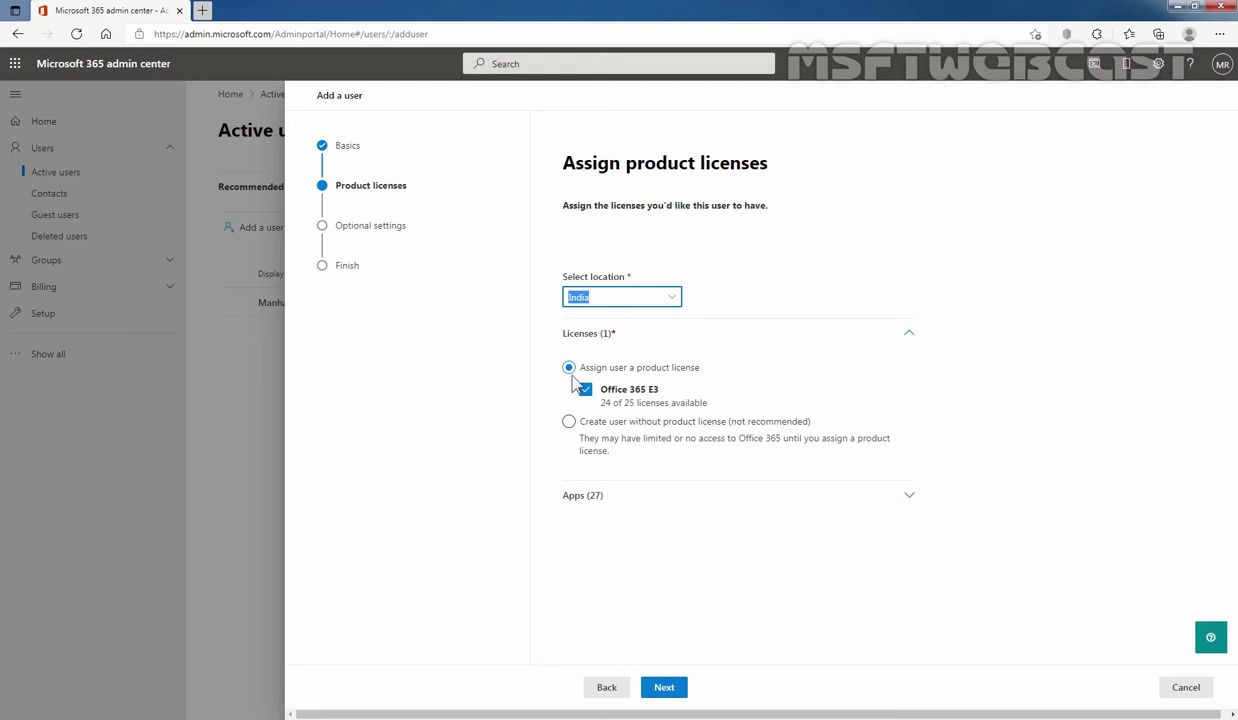
- Clear all Office 365 E3 apps and enable only Exchange Online (Plan 2)
left_click(909, 505)
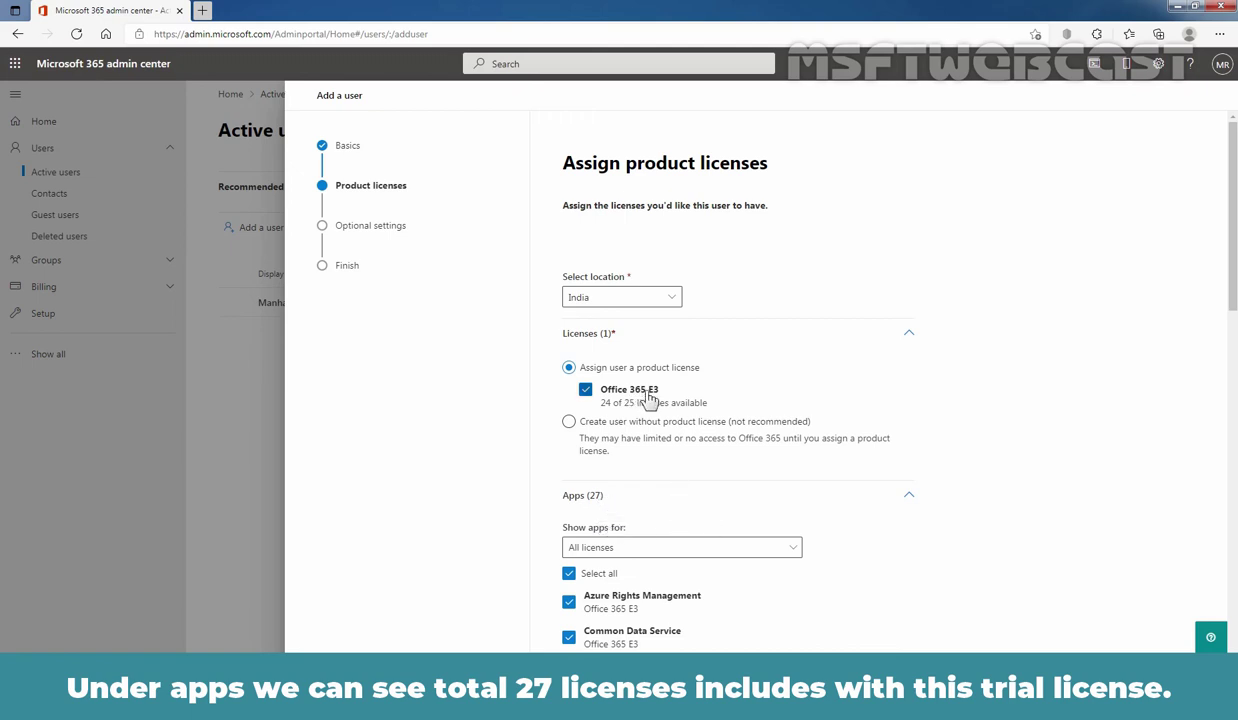
scroll(1008, 494, "down", 1)
scroll(852, 497, "down", 4)
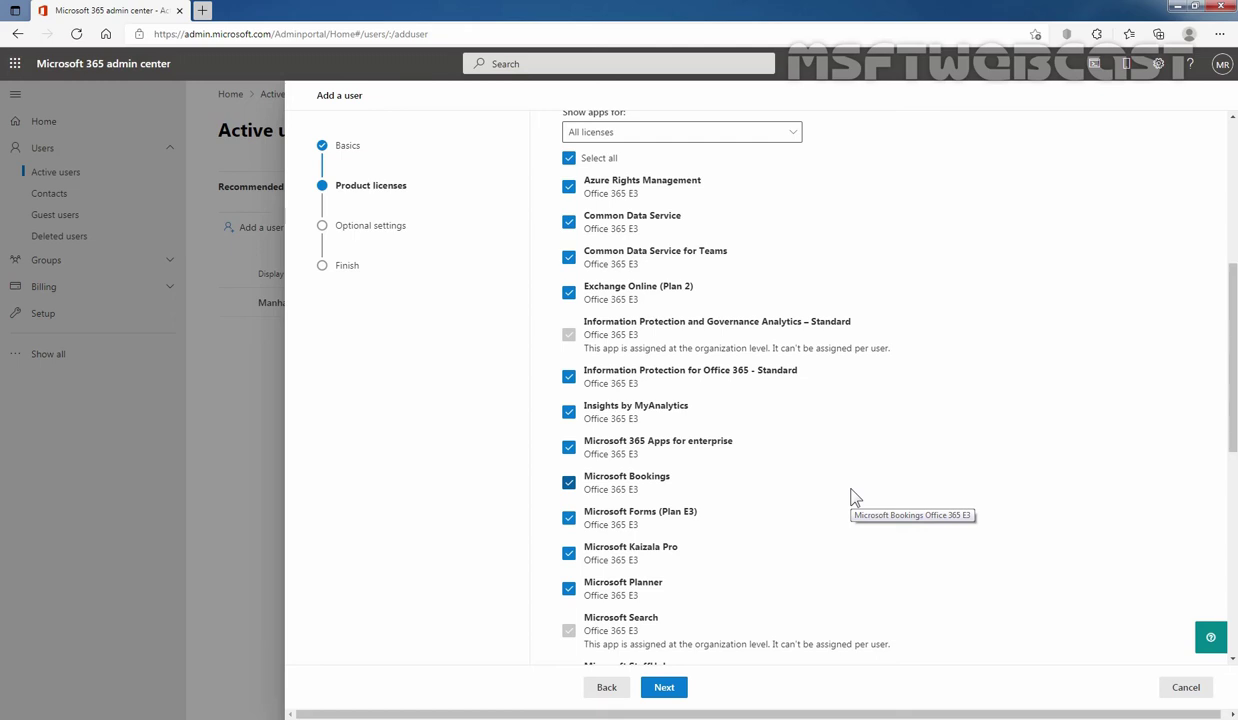
scroll(857, 497, "up", 4)
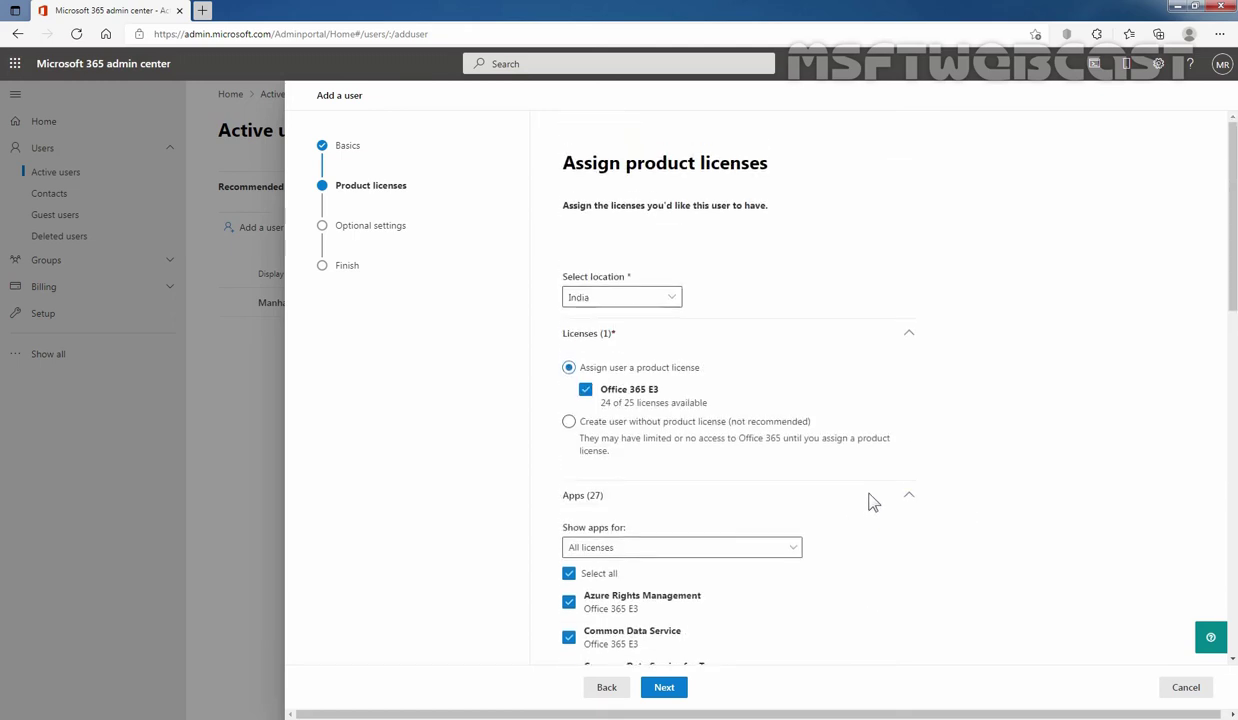
scroll(875, 500, "down", 2)
left_click(569, 408)
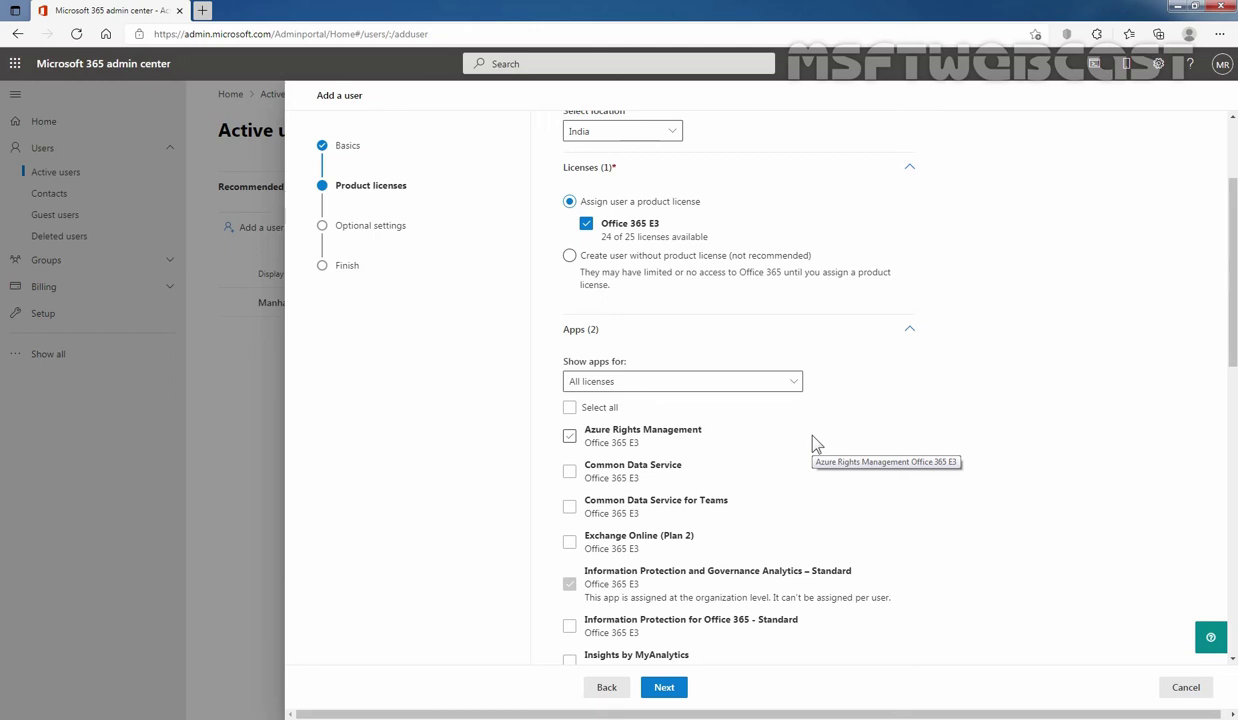
scroll(815, 441, "down", 1)
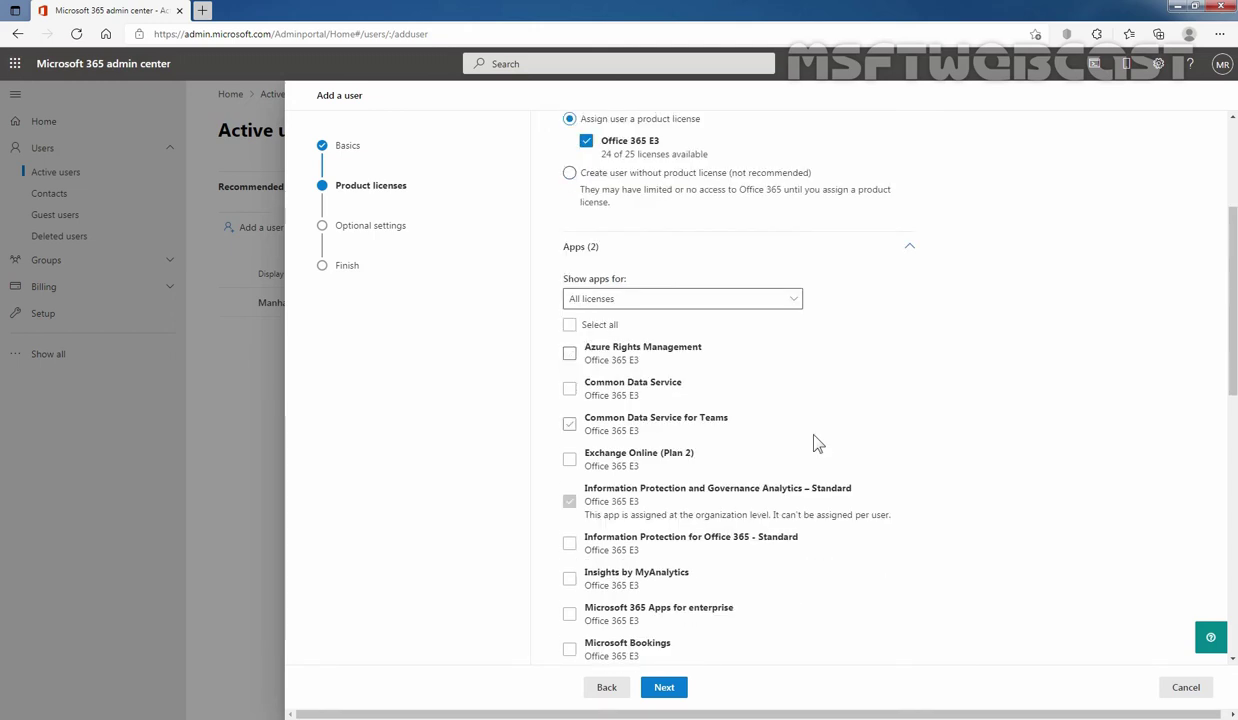
left_click(569, 460)
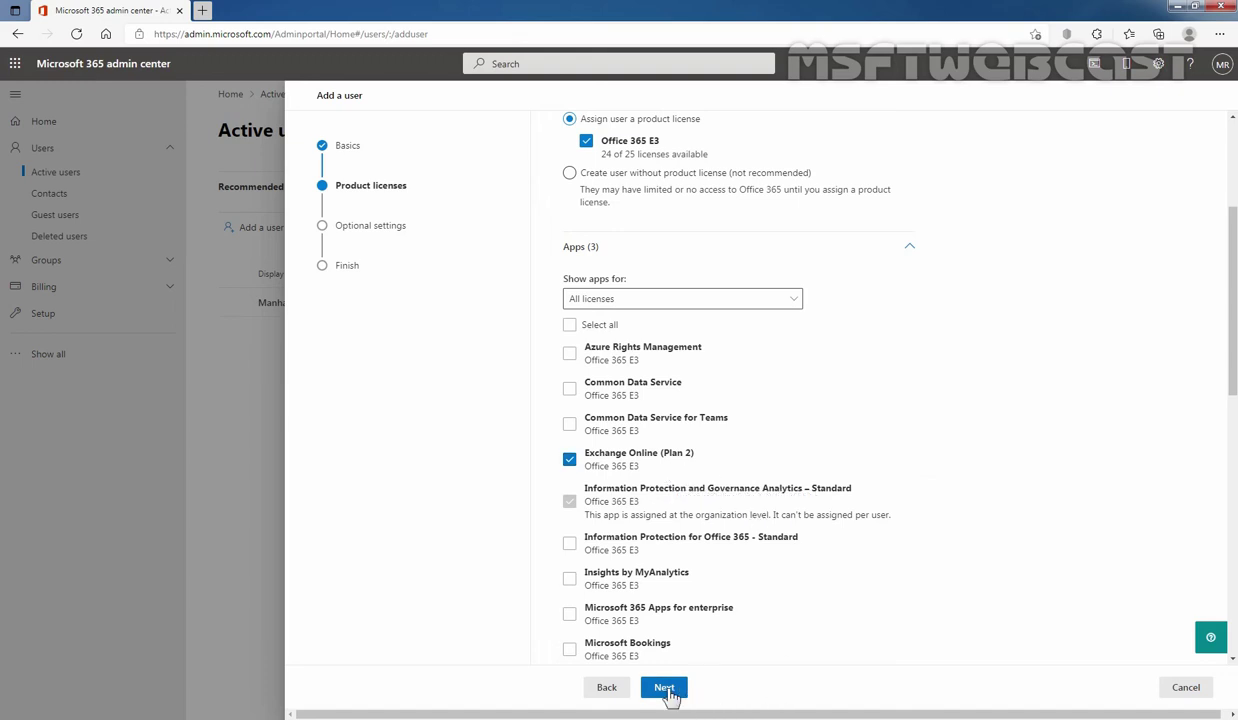
left_click(664, 688)
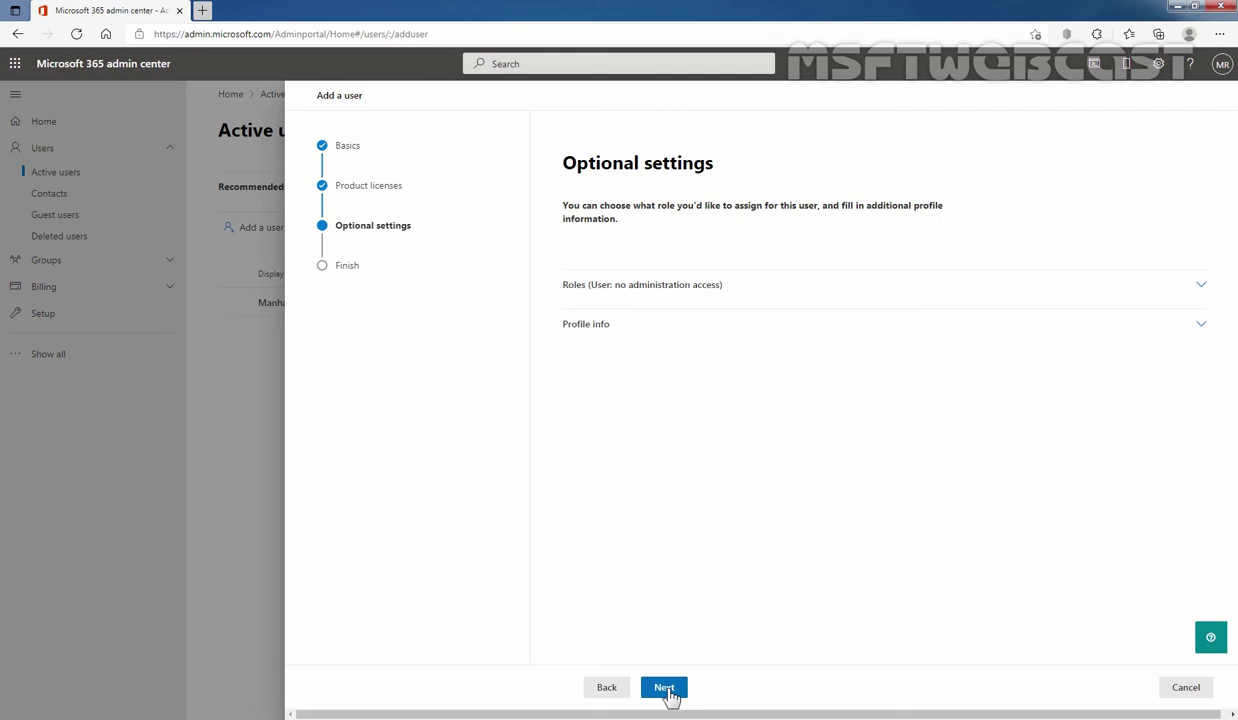
- Try Exchange Administrator admin access, then revert the role to User (no admin center access)
left_click(1202, 286)
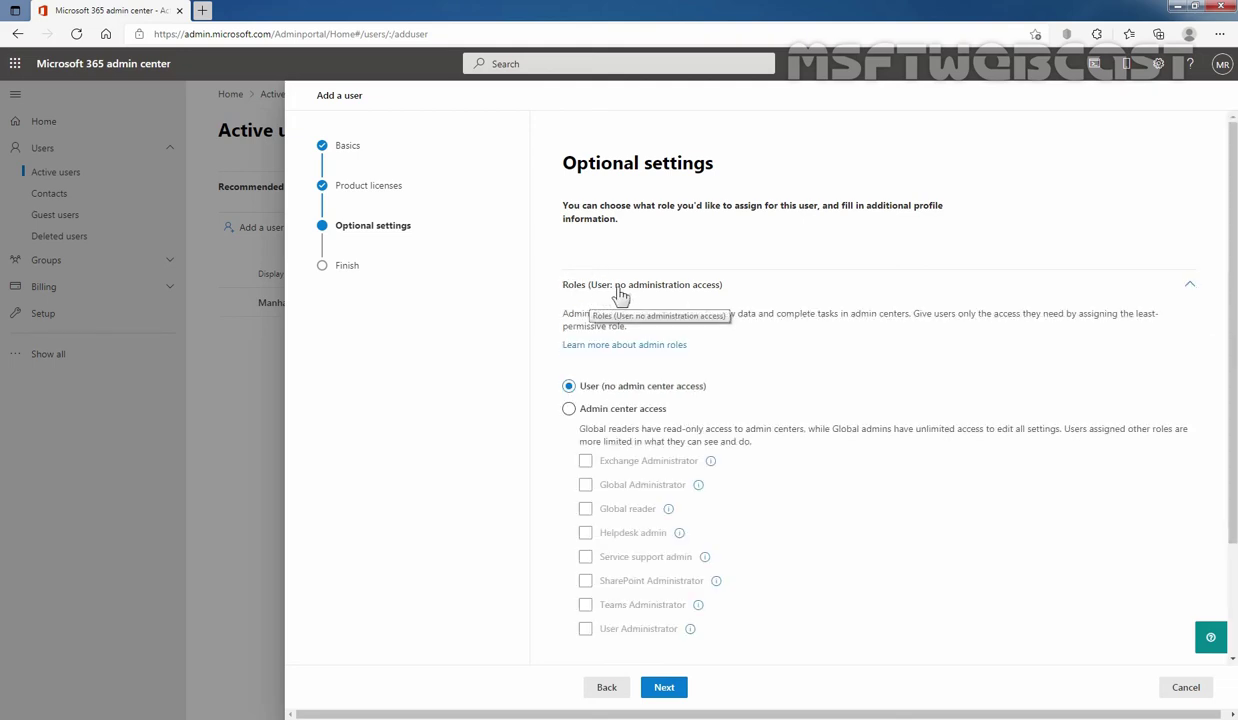
scroll(720, 292, "down", 1)
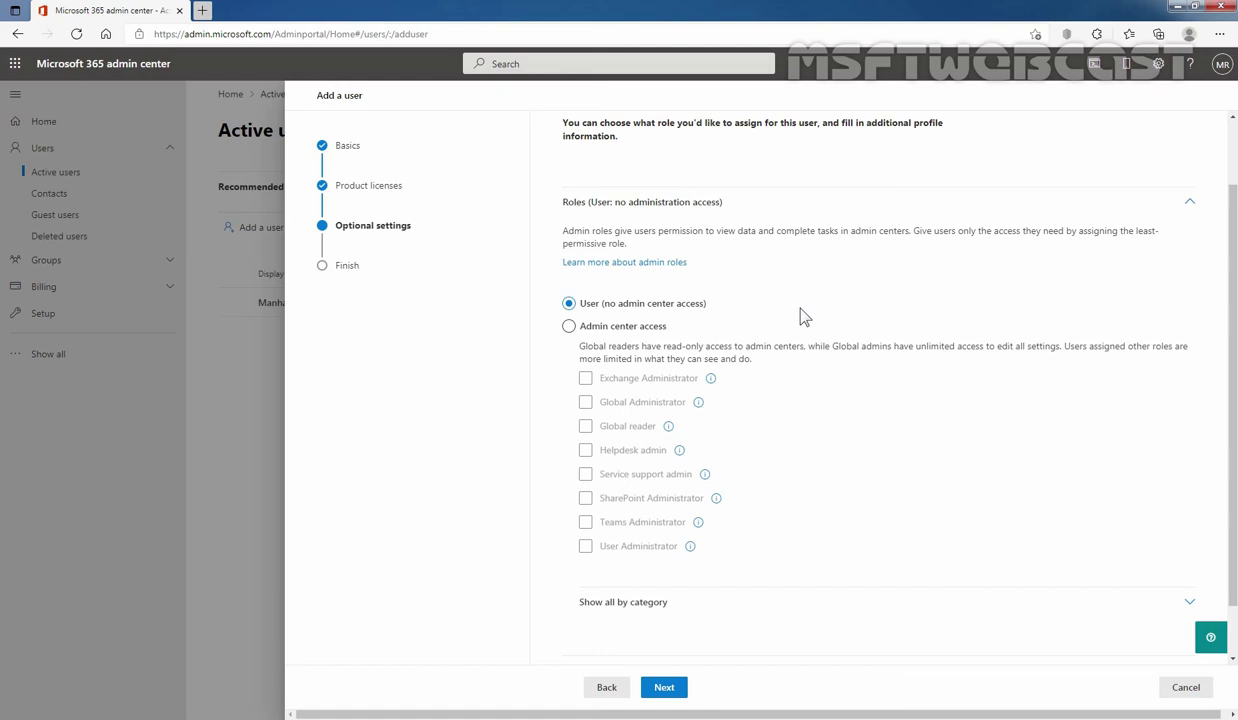
left_click(566, 330)
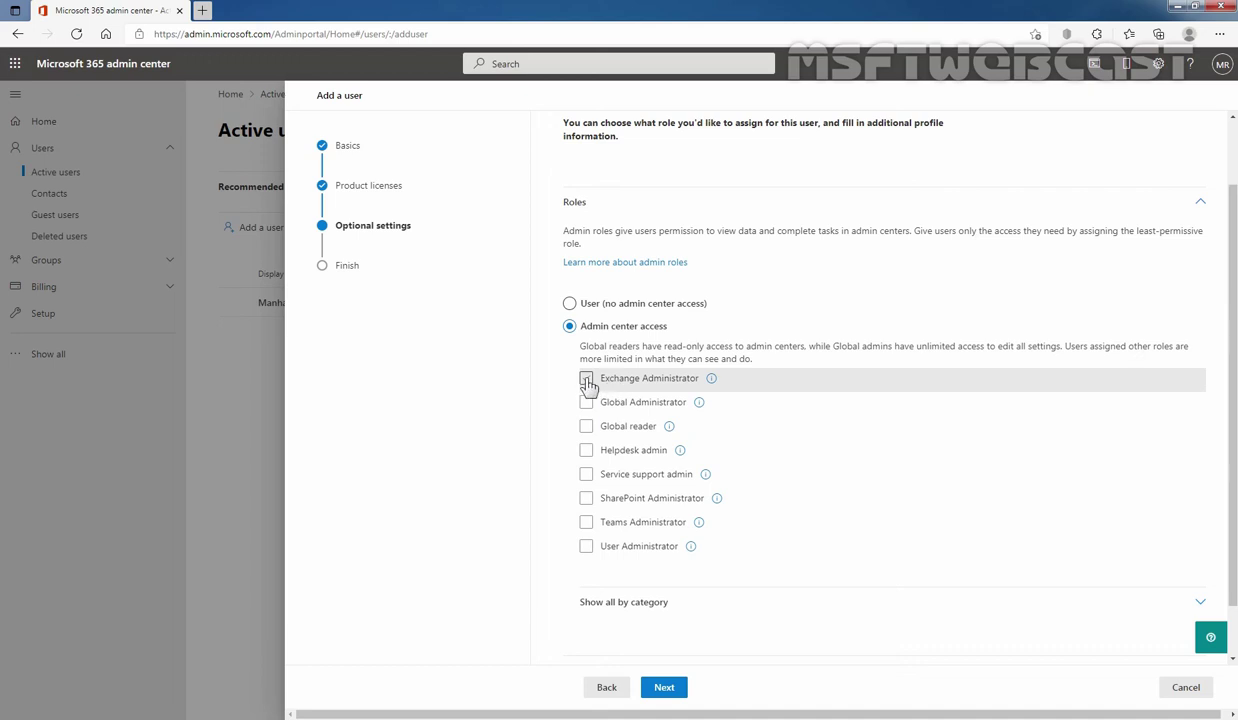
left_click(586, 380)
left_click(570, 304)
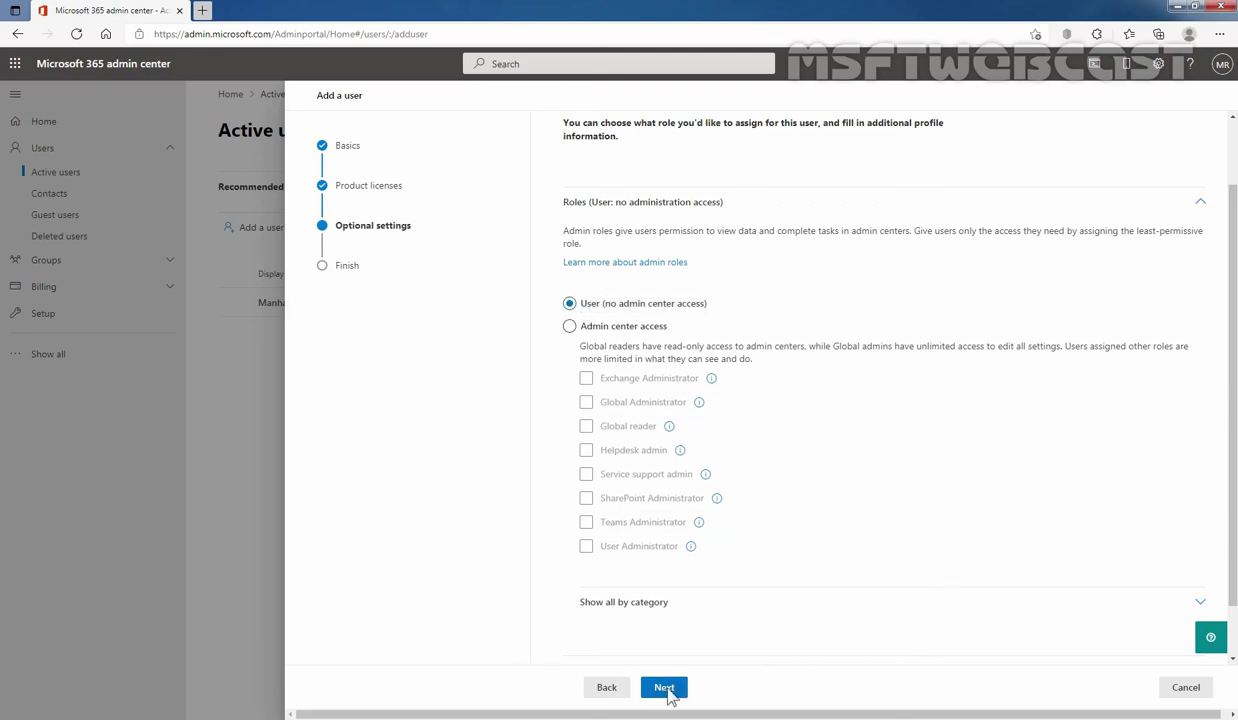
left_click(664, 688)
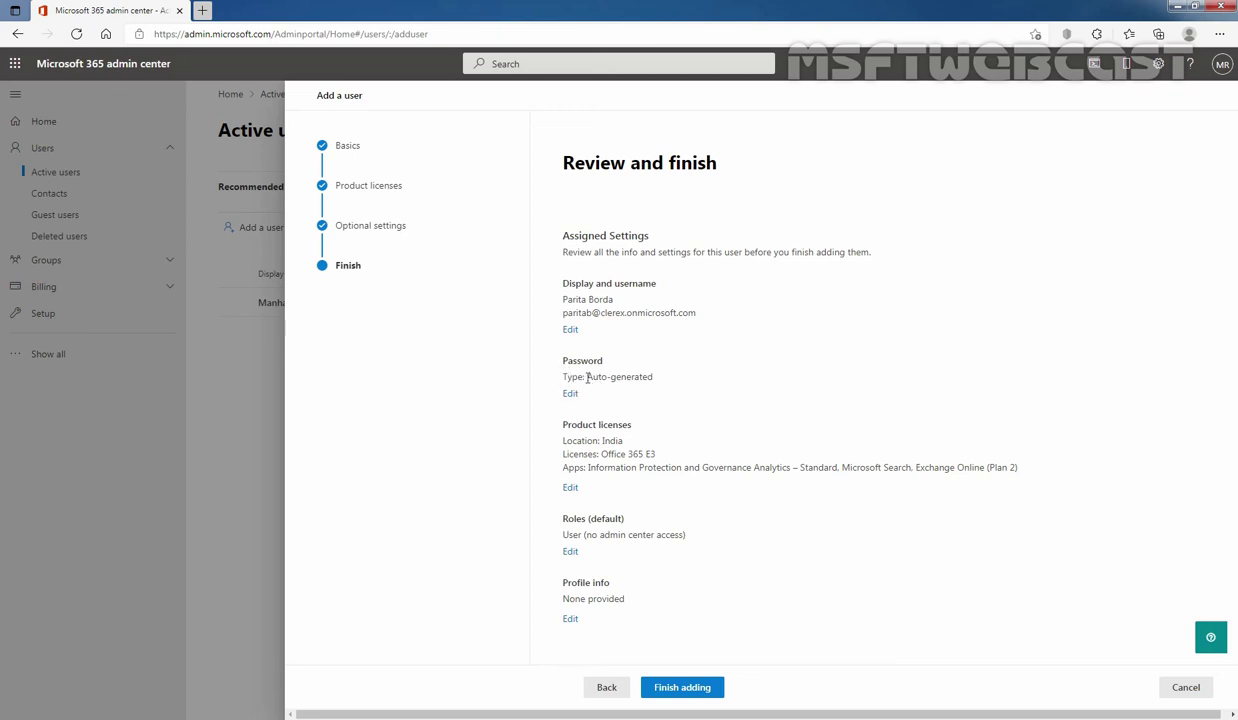
- Highlight the auto-generated password, Office 365 E3 license and India location in the summary
left_click_drag(587, 372, 650, 372)
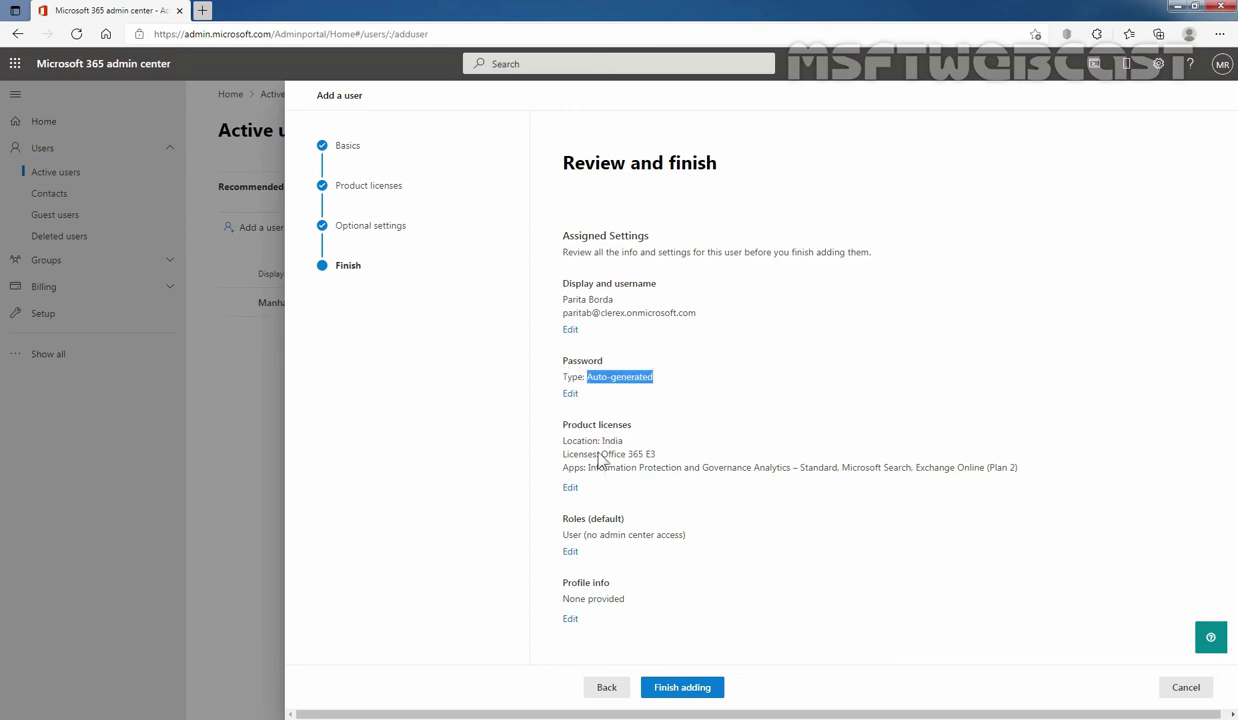
left_click_drag(601, 455, 677, 458)
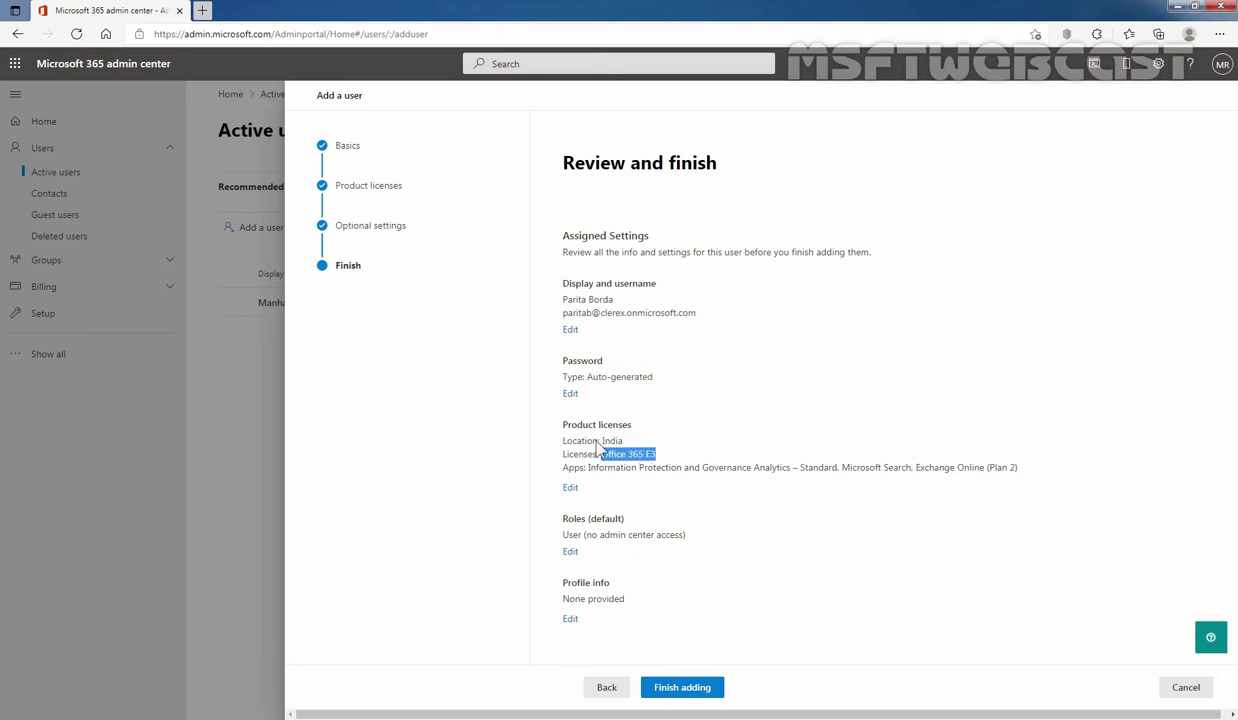
left_click_drag(593, 440, 651, 449)
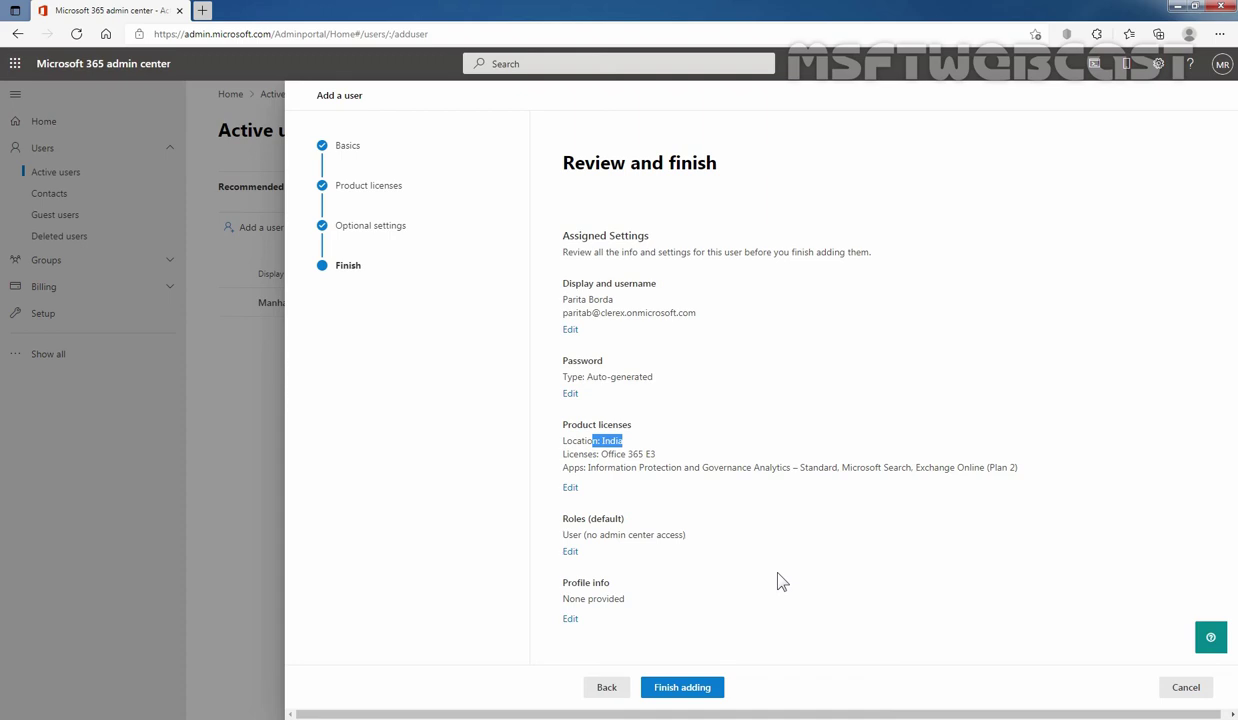
- Finish adding the user and close the confirmation to return to Active users
left_click(690, 690)
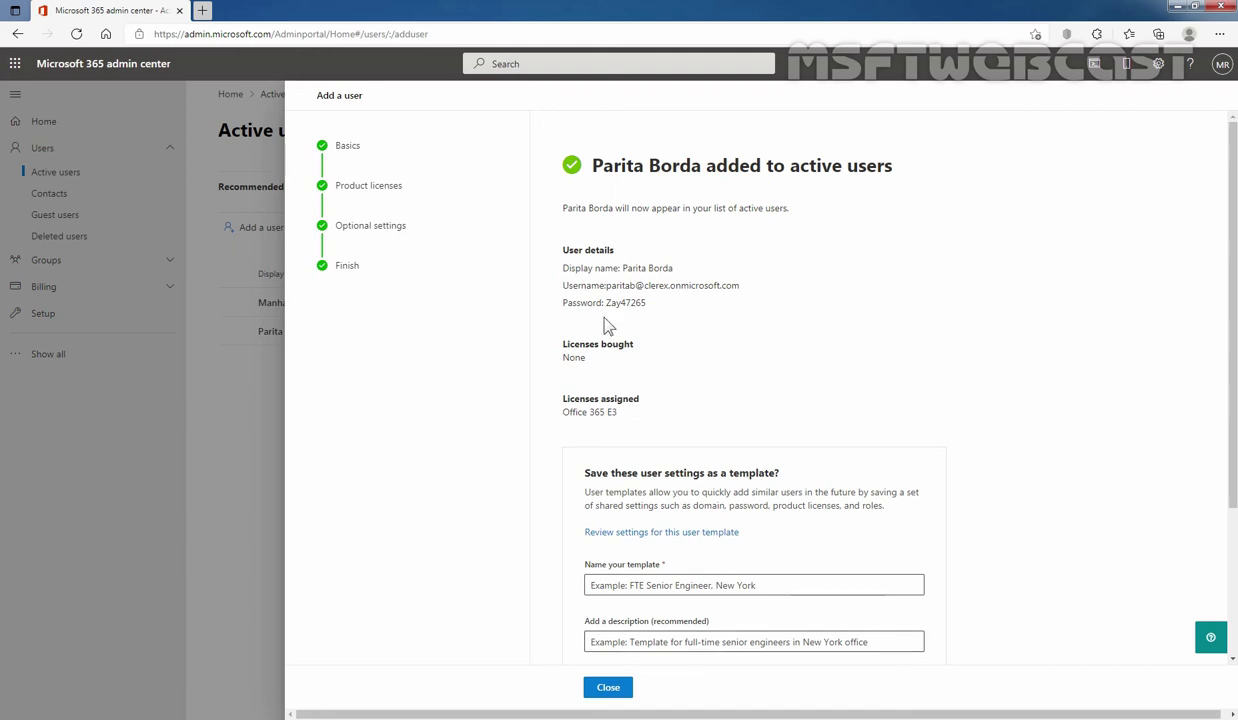
scroll(1015, 505, "down", 1)
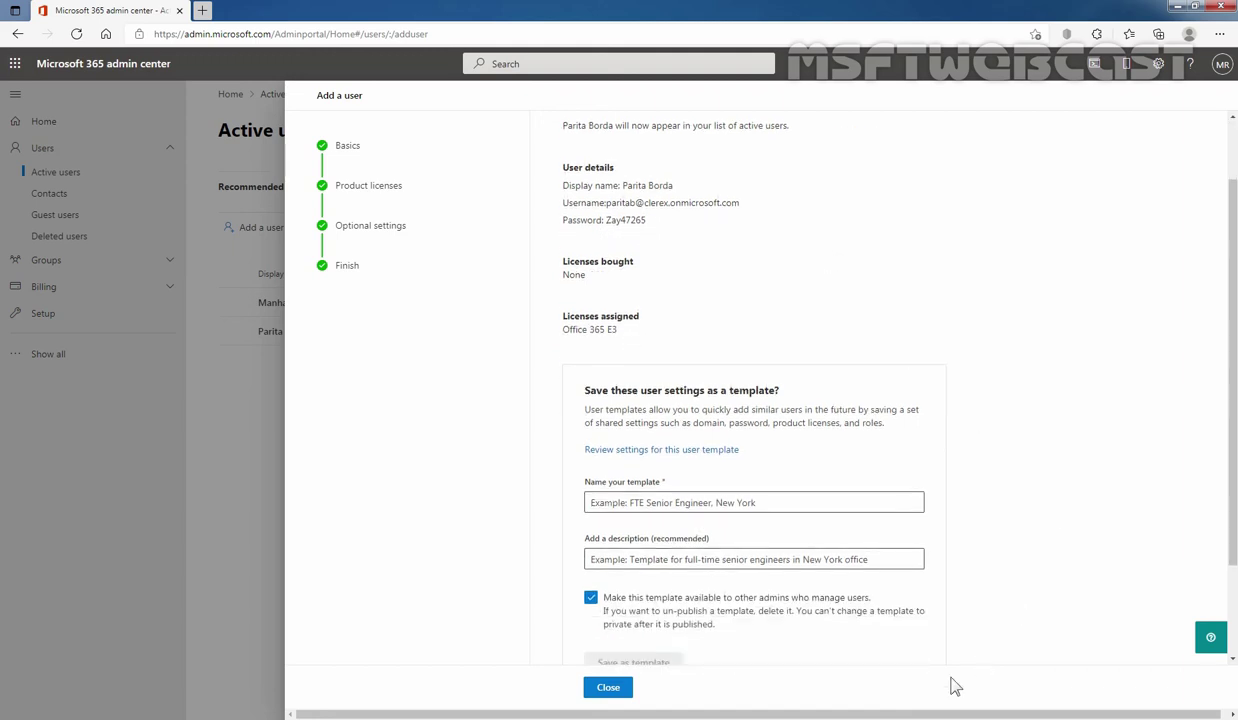
left_click(609, 689)
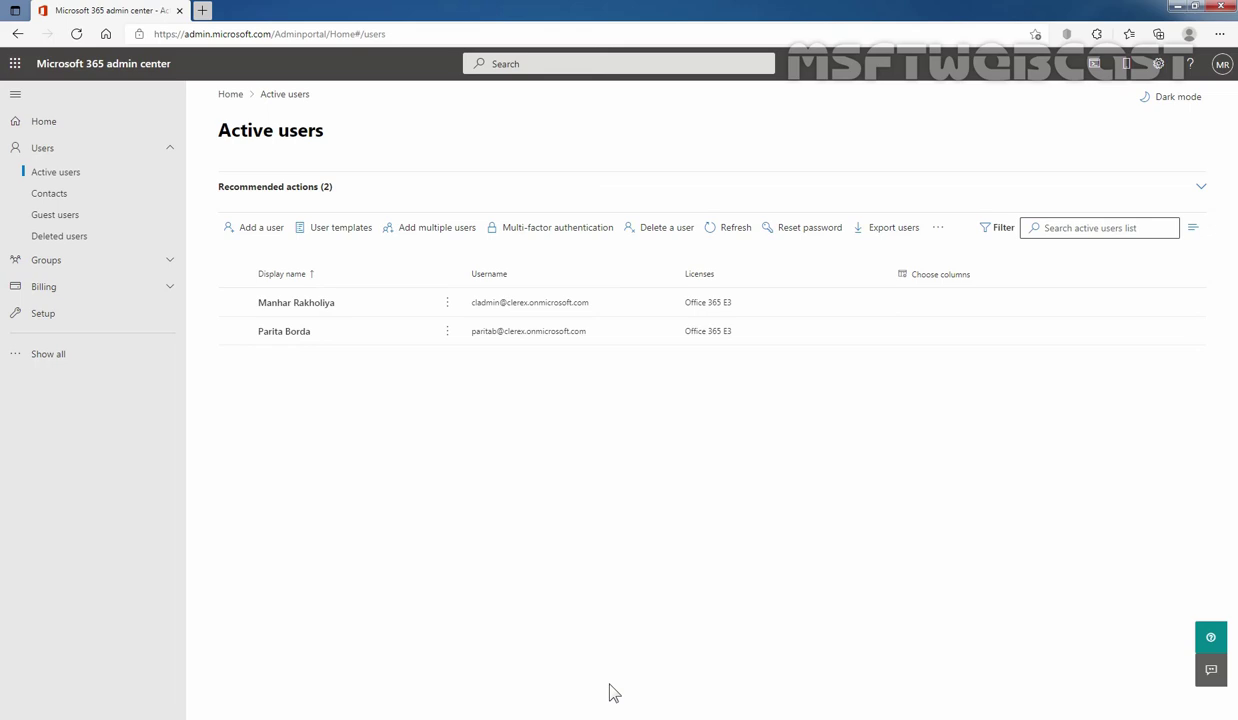
left_click(1220, 35)
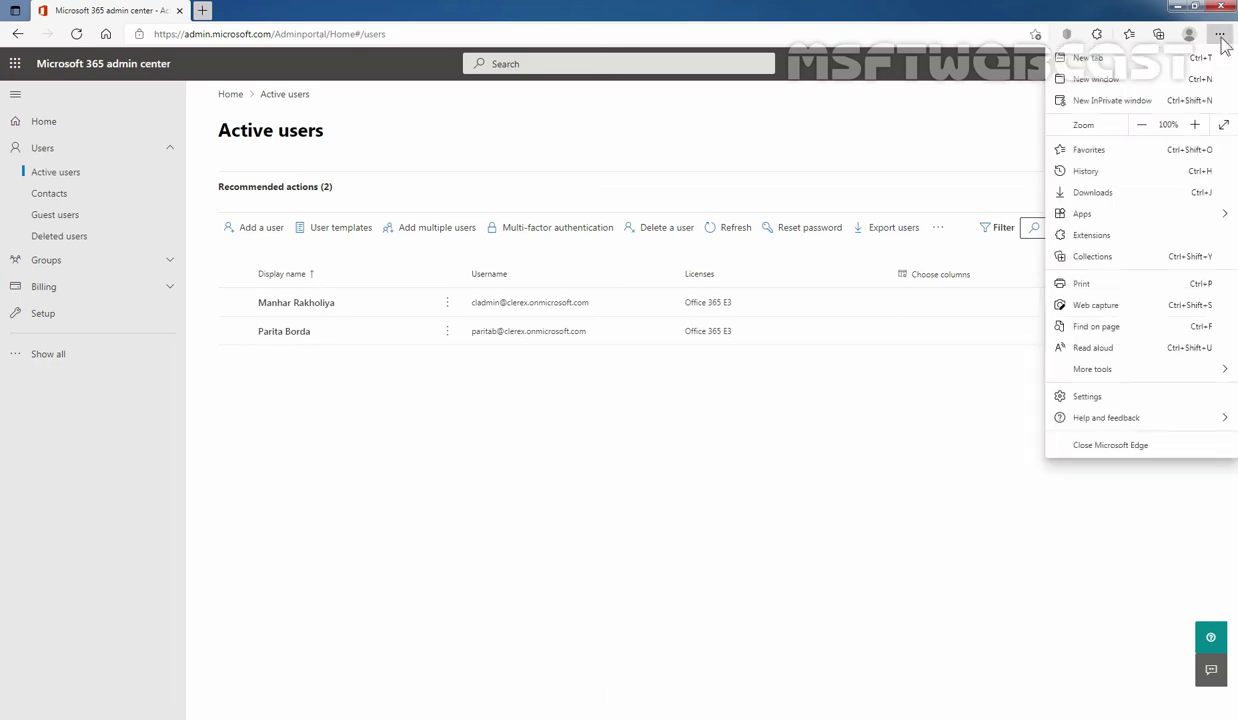
left_click(1080, 103)
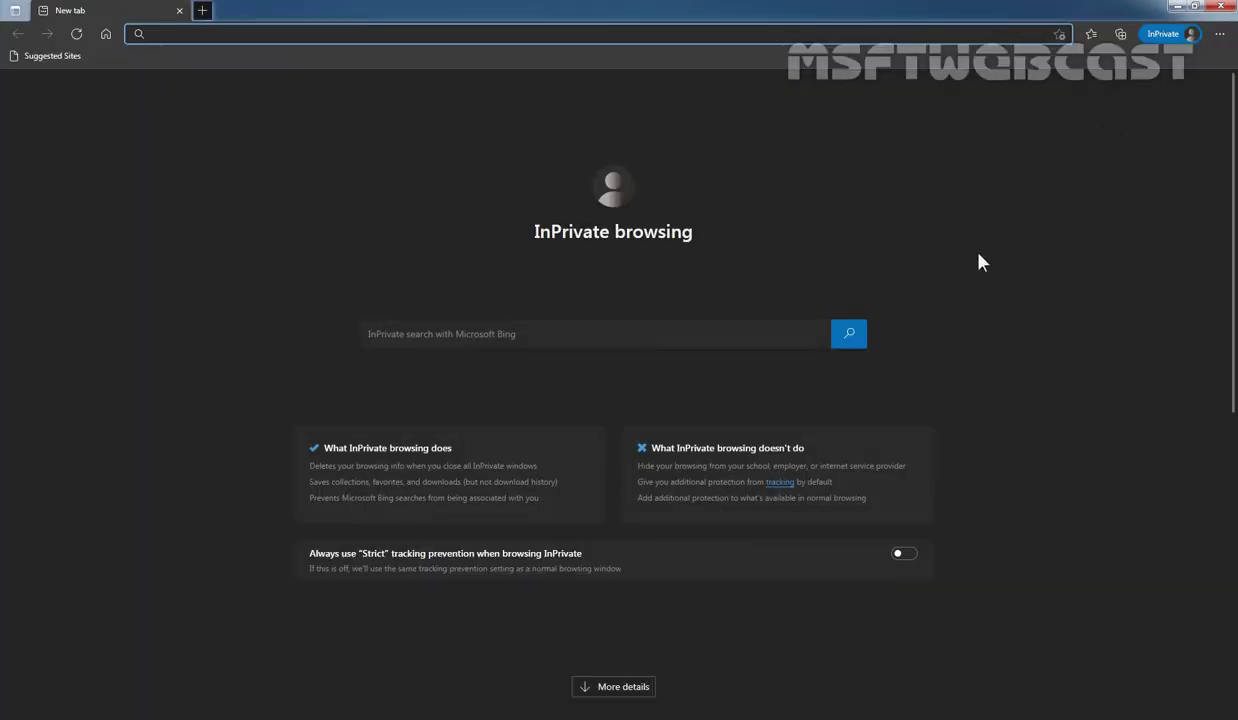
type("https")
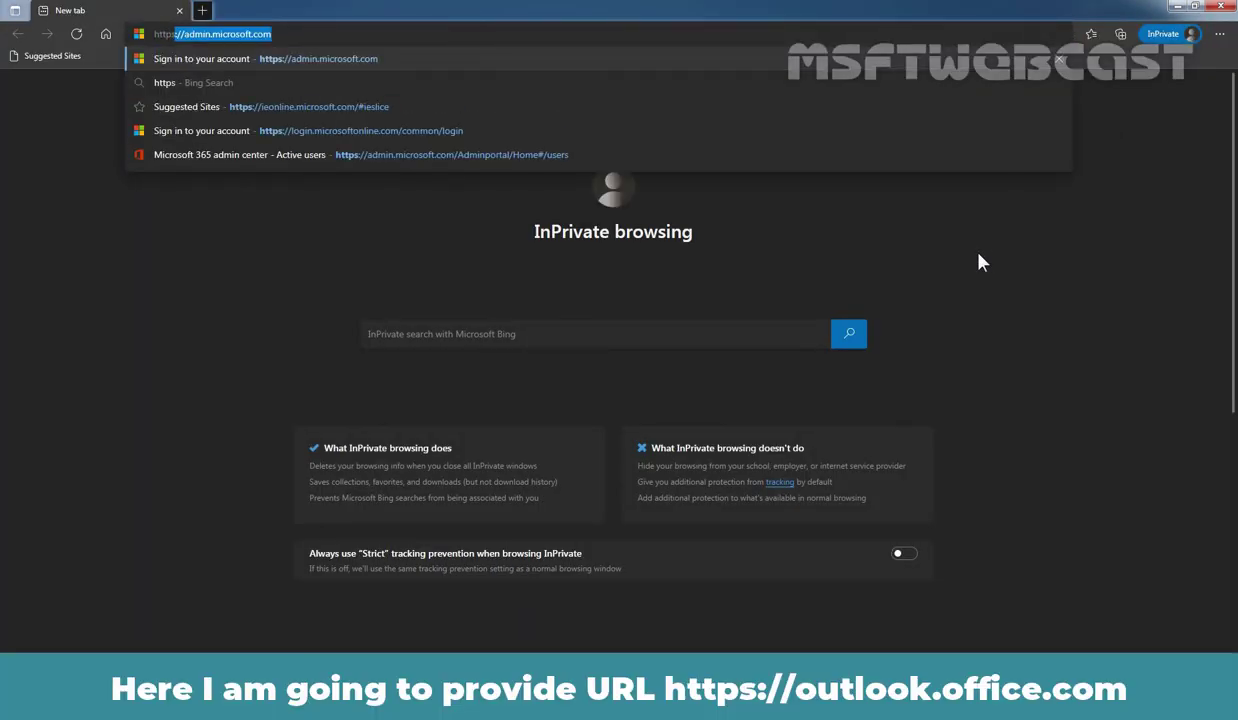
type("://")
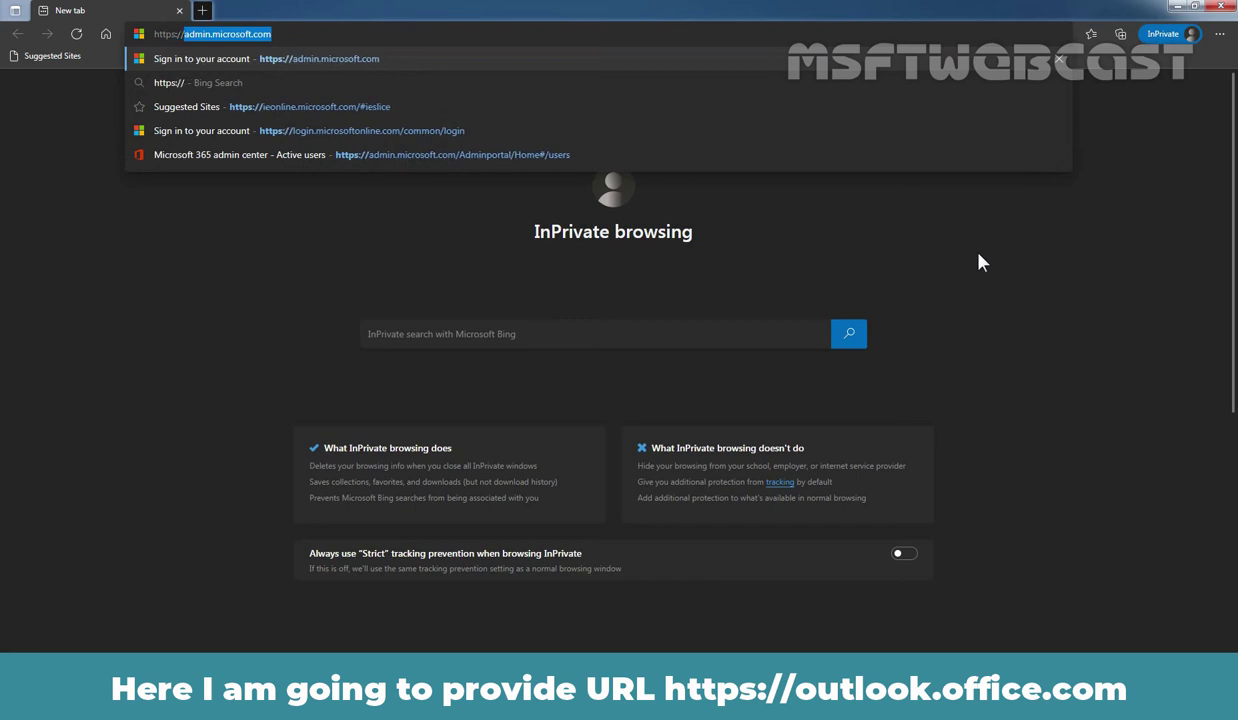
type("outlook")
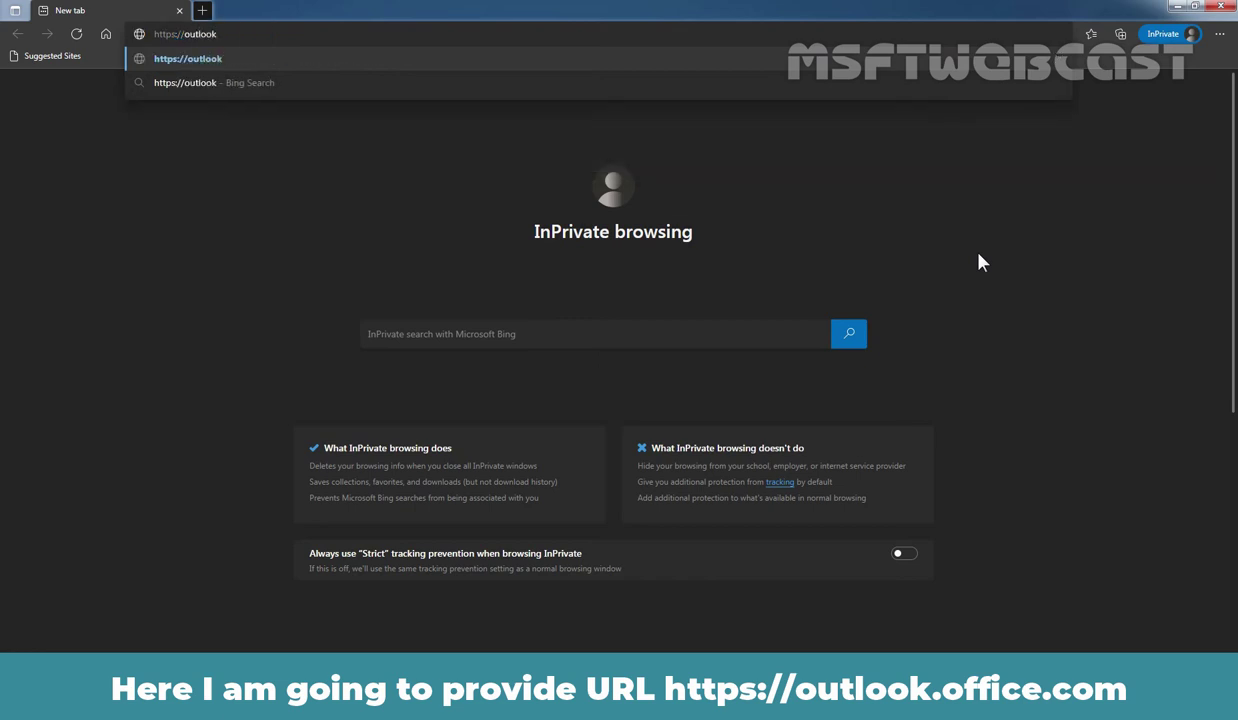
type(".office")
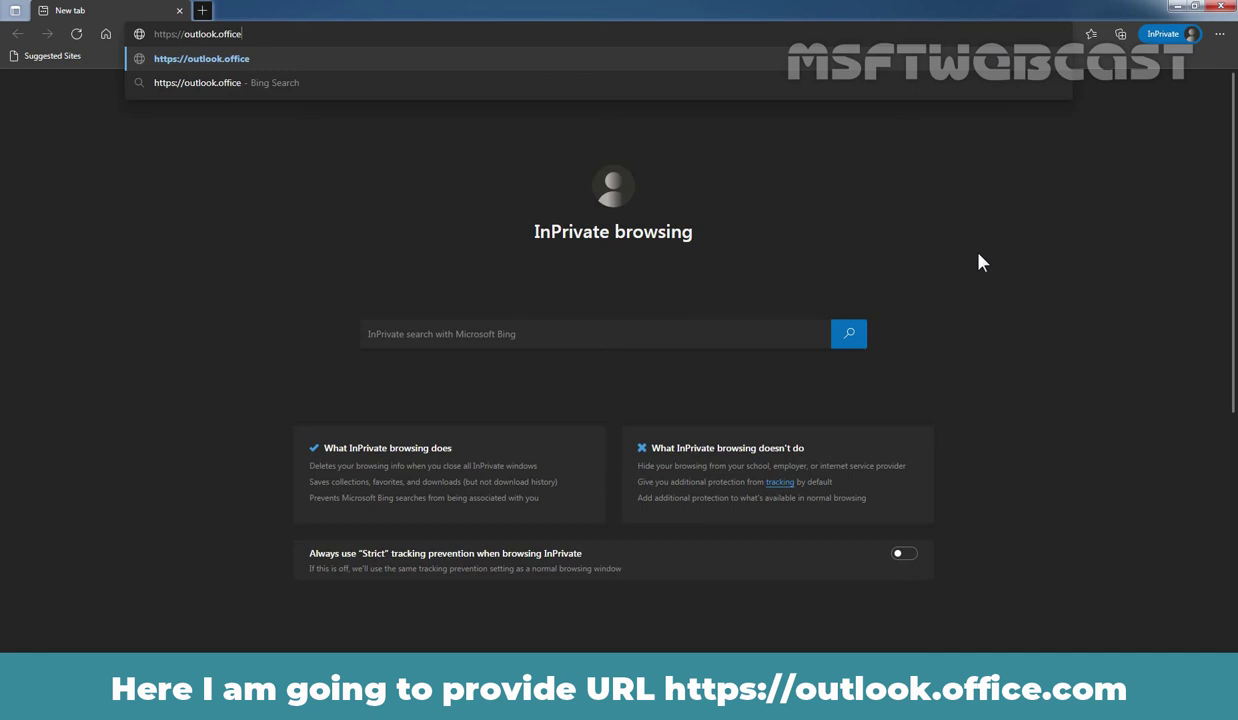
type(".com")
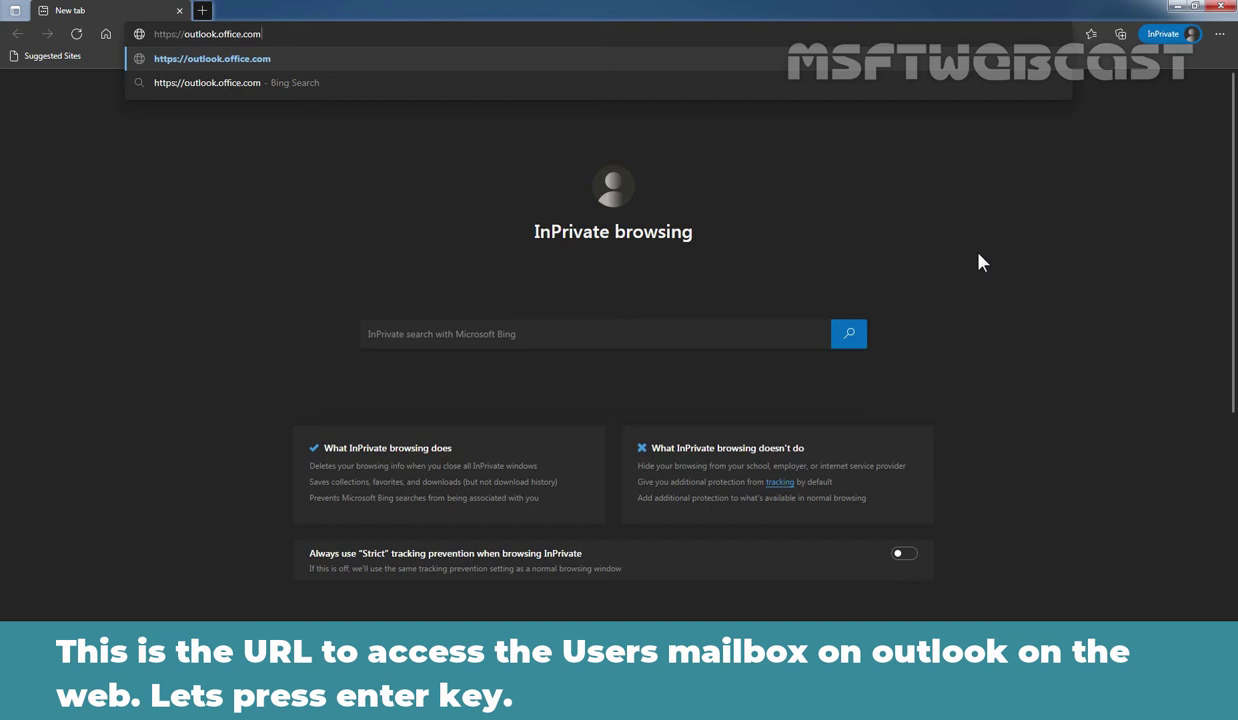
key("Return")
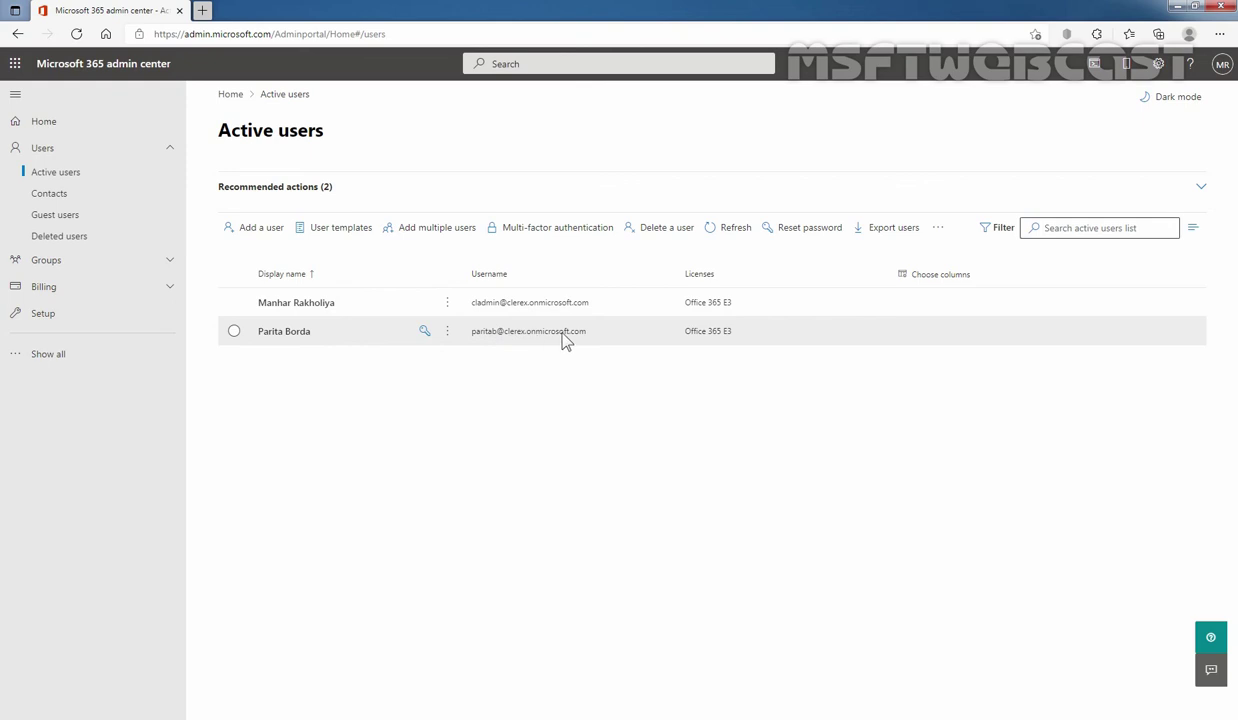
left_click(299, 338)
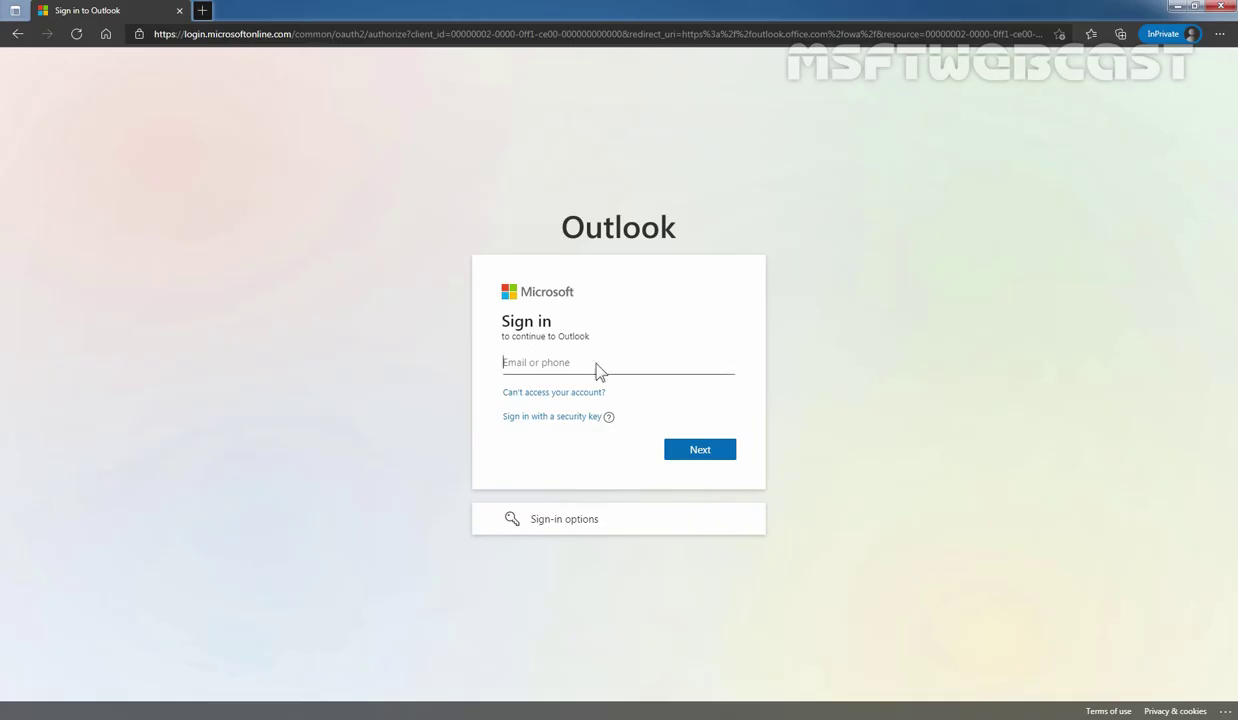
key("ctrl+v")
- Sign in to Outlook on the web as the new user with the temporary password
left_click(697, 453)
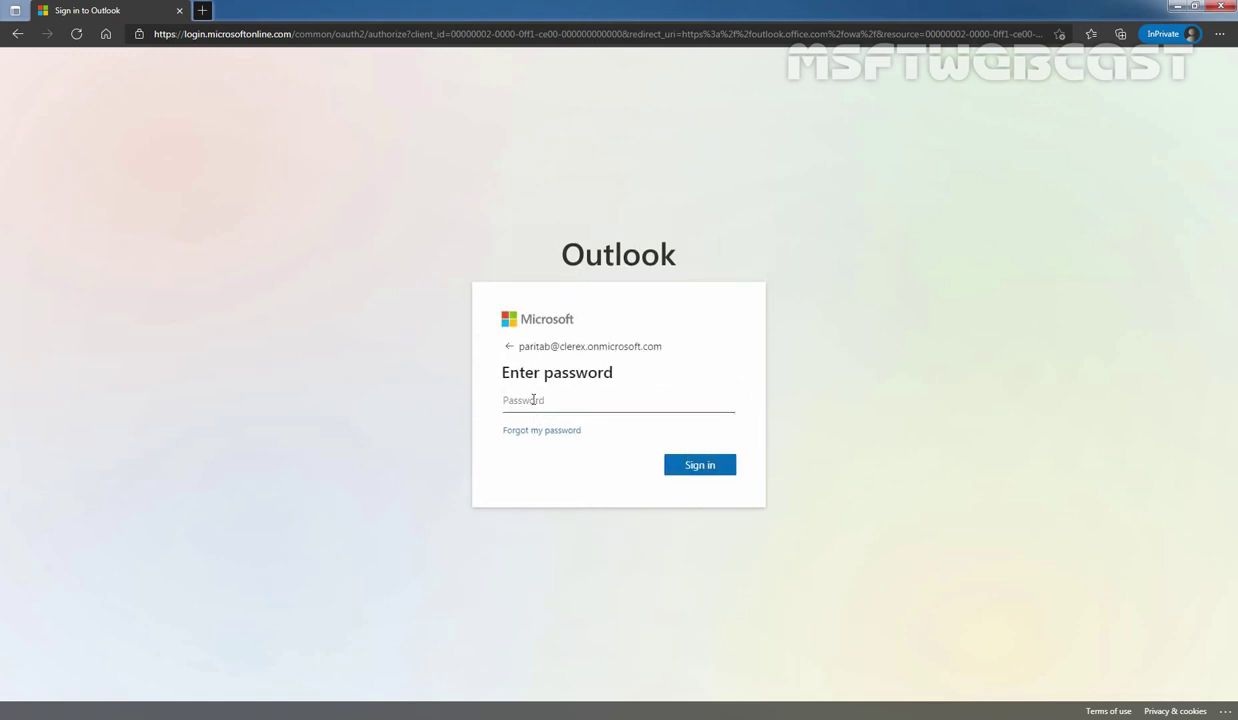
key("ctrl+v")
left_click(700, 470)
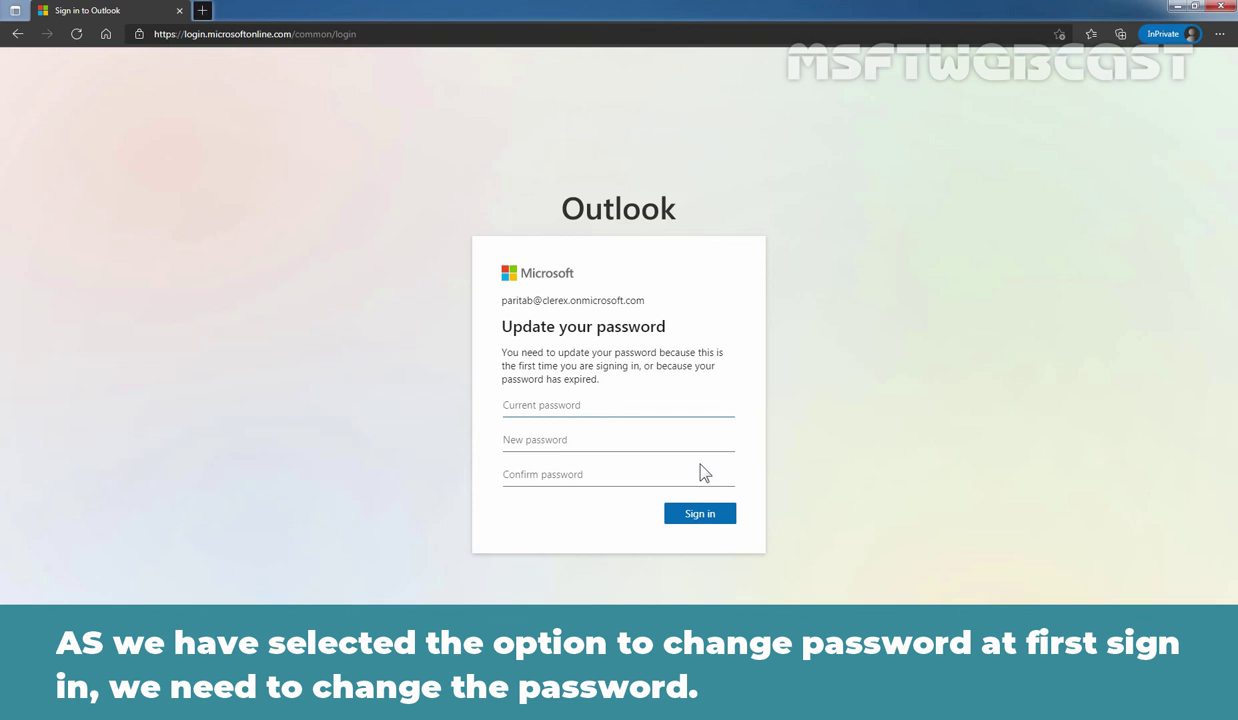
- Replace the temporary password with a new one and choose to stay signed in without asking again
type("********")
left_click(617, 452)
type("******")
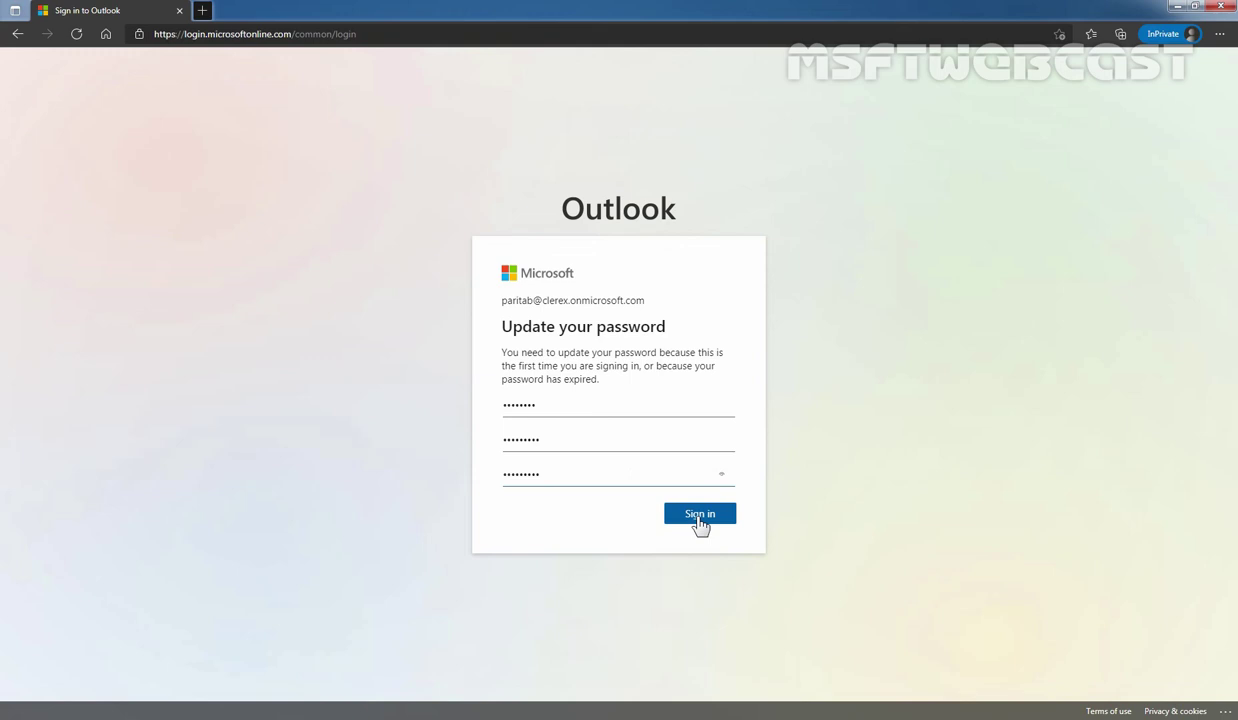
left_click(697, 522)
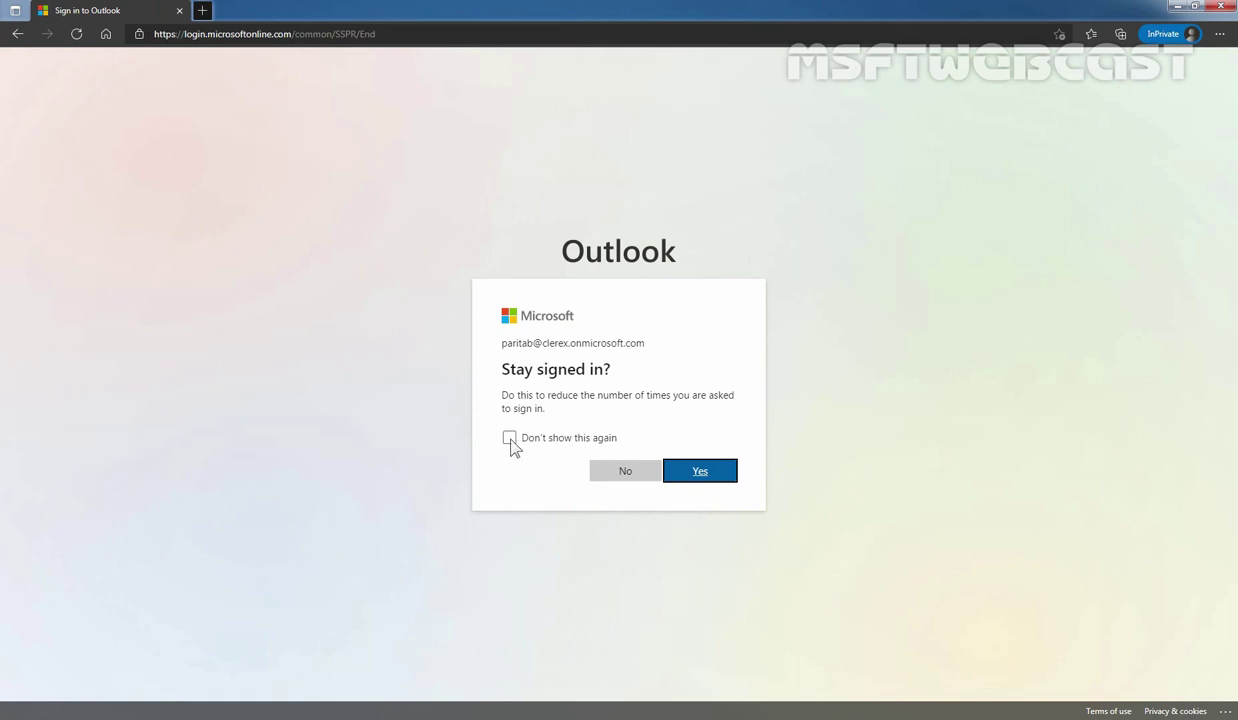
left_click(509, 438)
left_click(704, 474)
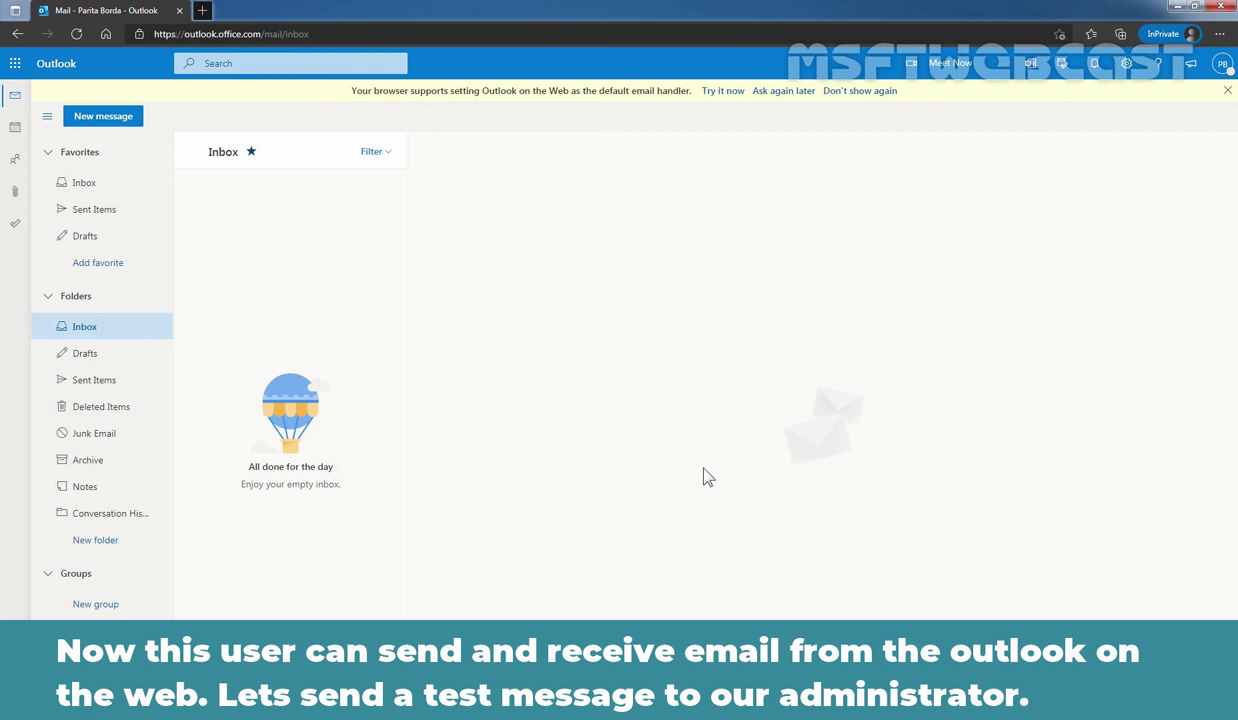
- Start a new email addressed to the admin, picked from the All Users list
left_click(106, 117)
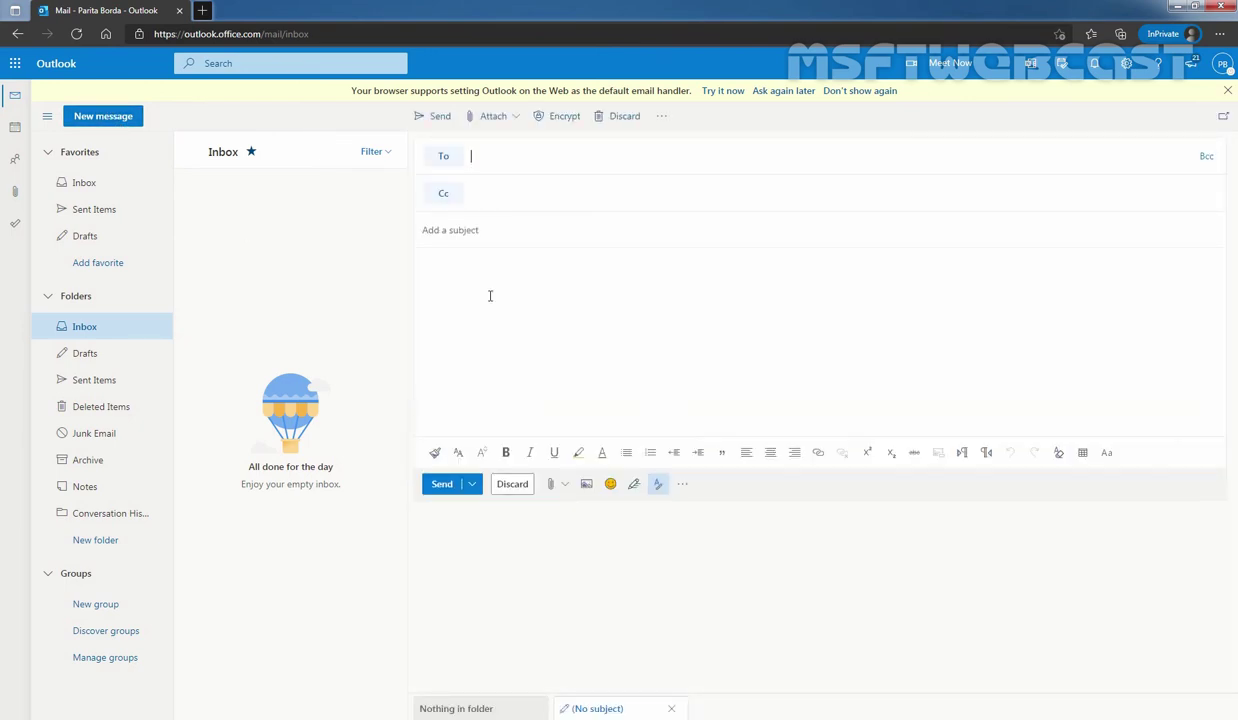
left_click(443, 156)
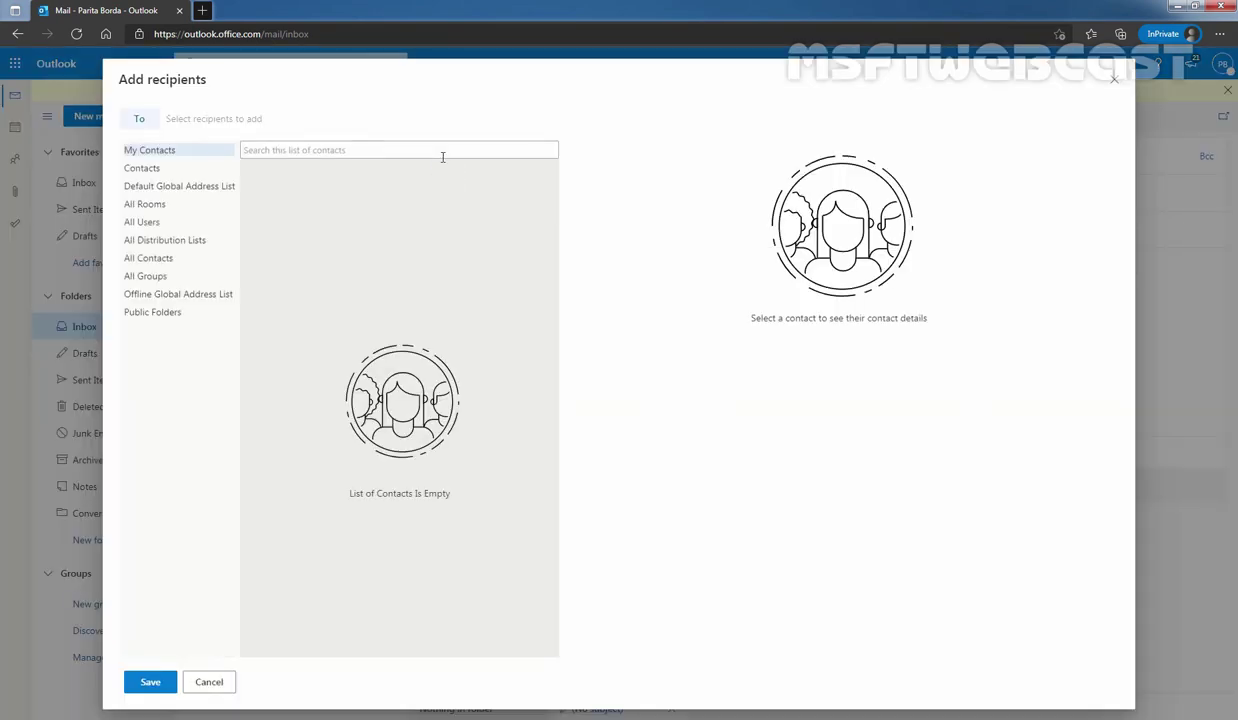
left_click(143, 224)
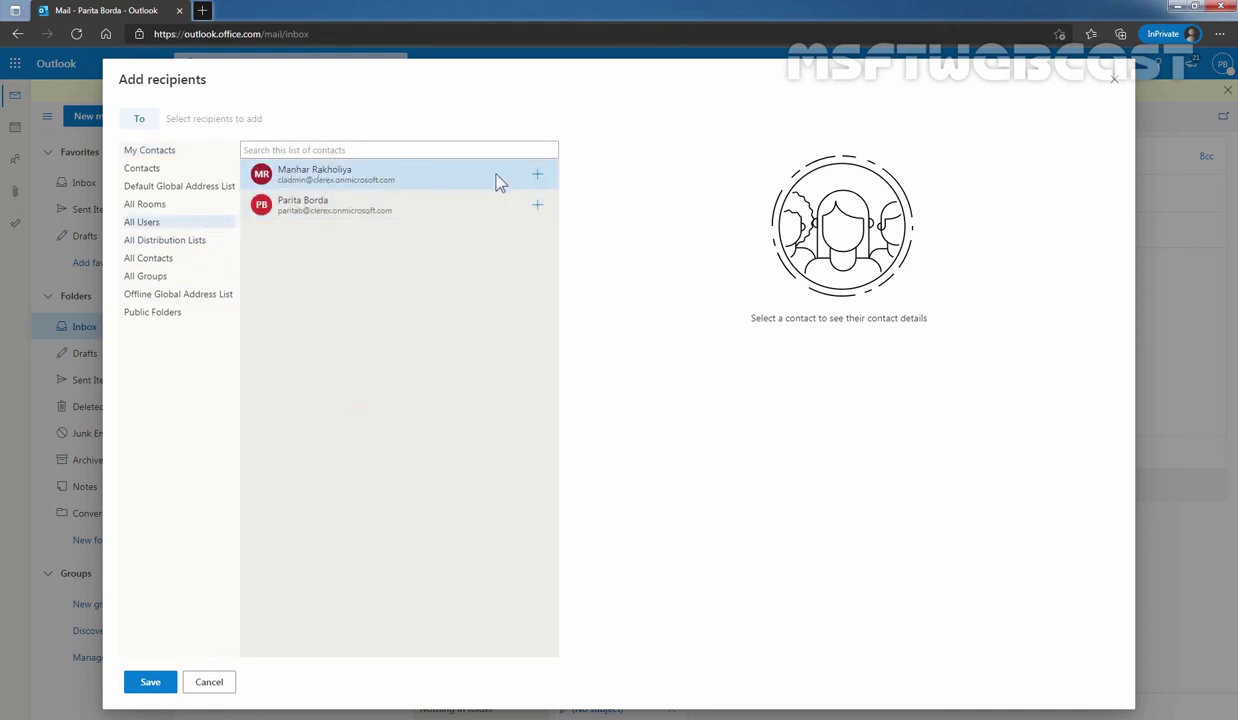
left_click(537, 175)
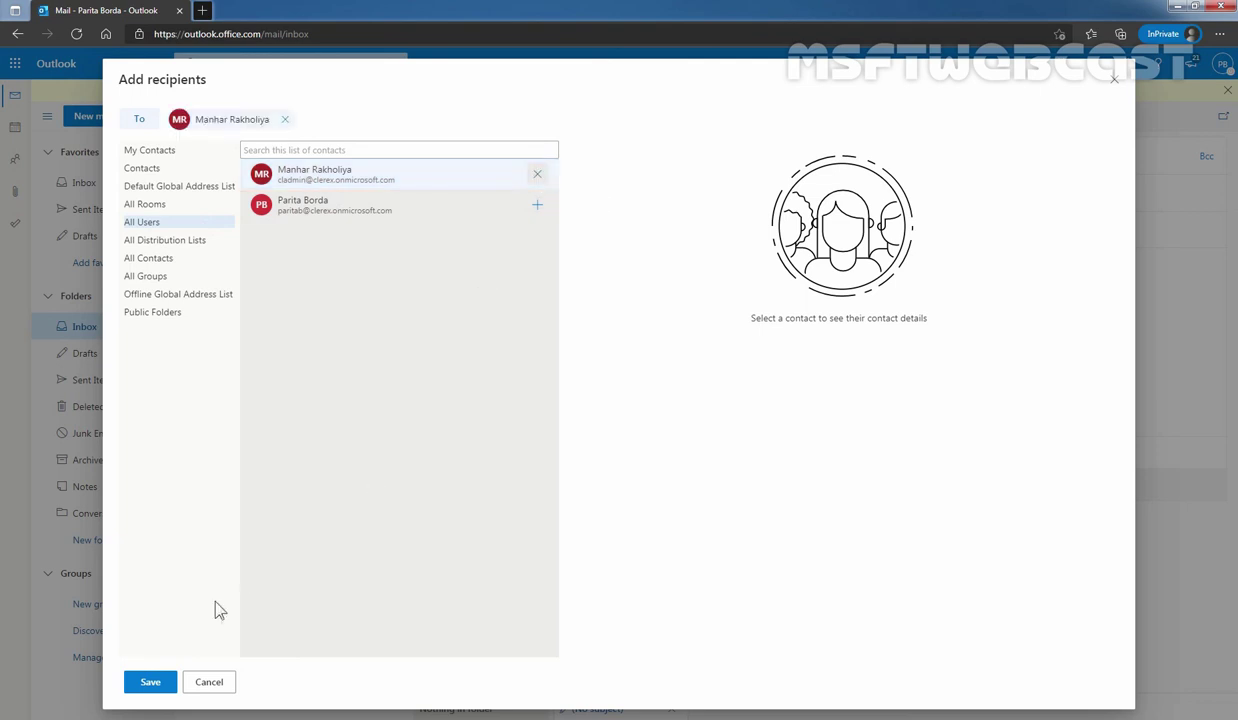
left_click(152, 684)
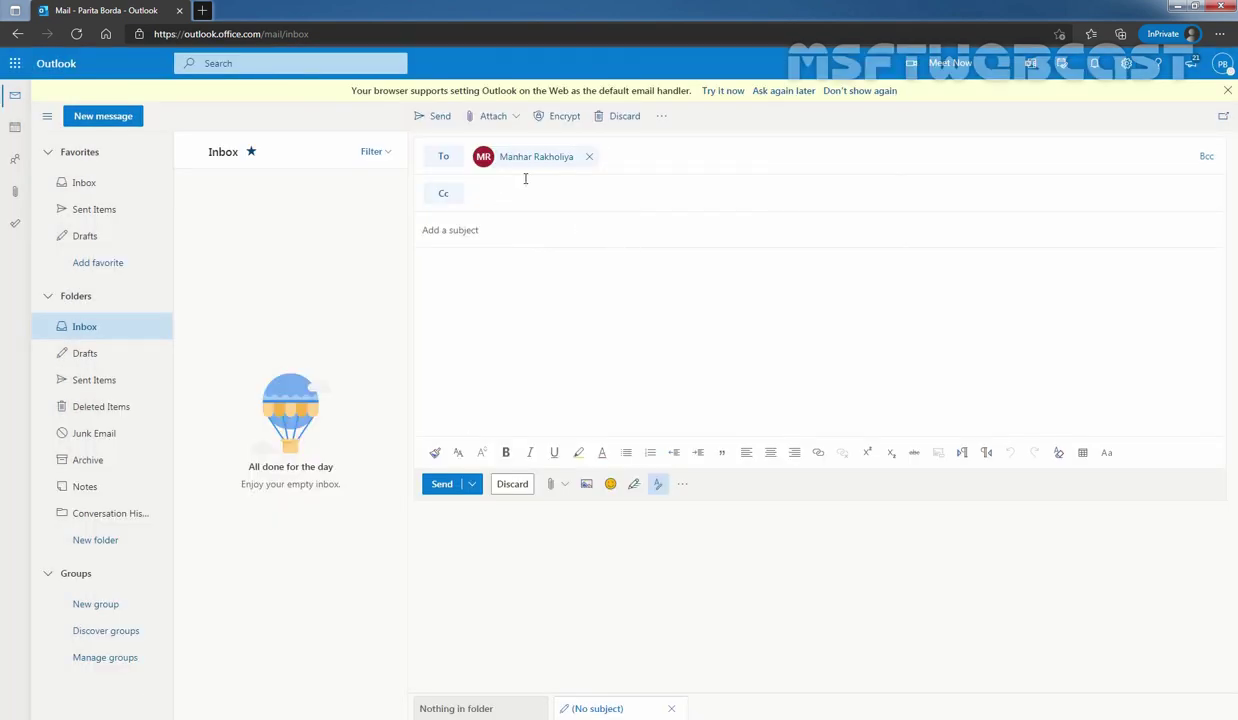
- Give it the subject 'Test Message' and body 'This is a test message.', then send it
left_click(484, 228)
type("Test Message")
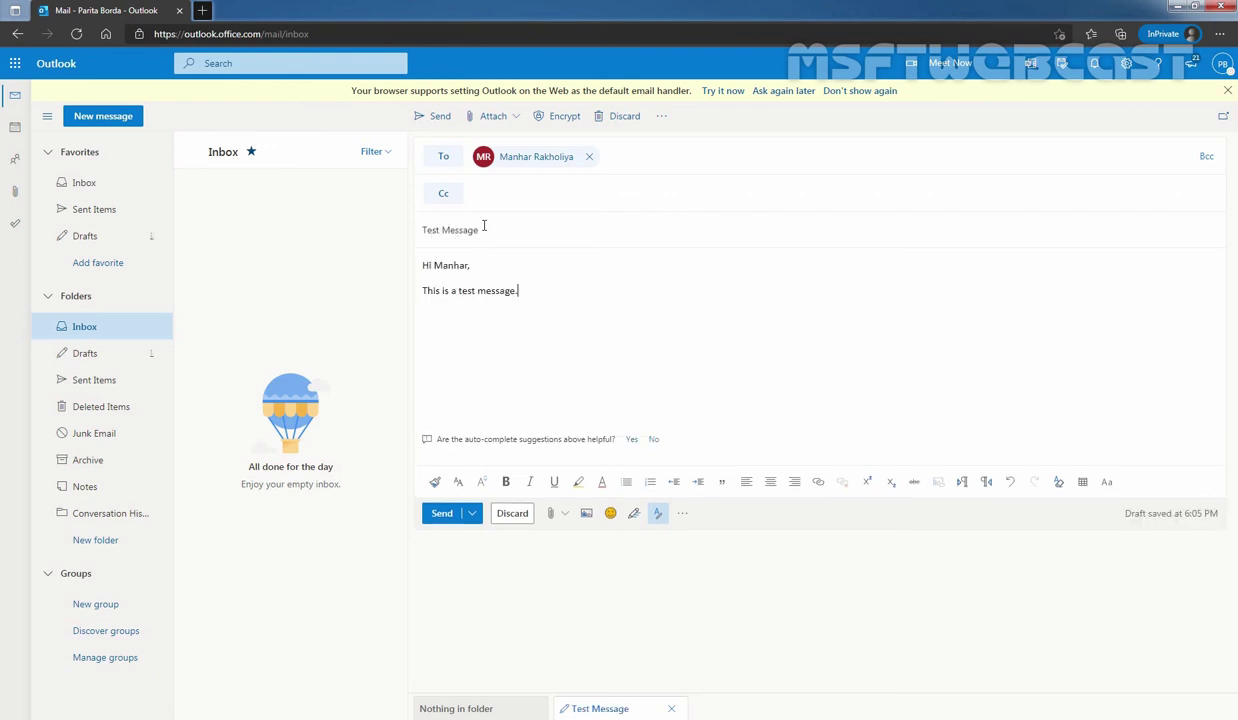
left_click(442, 514)
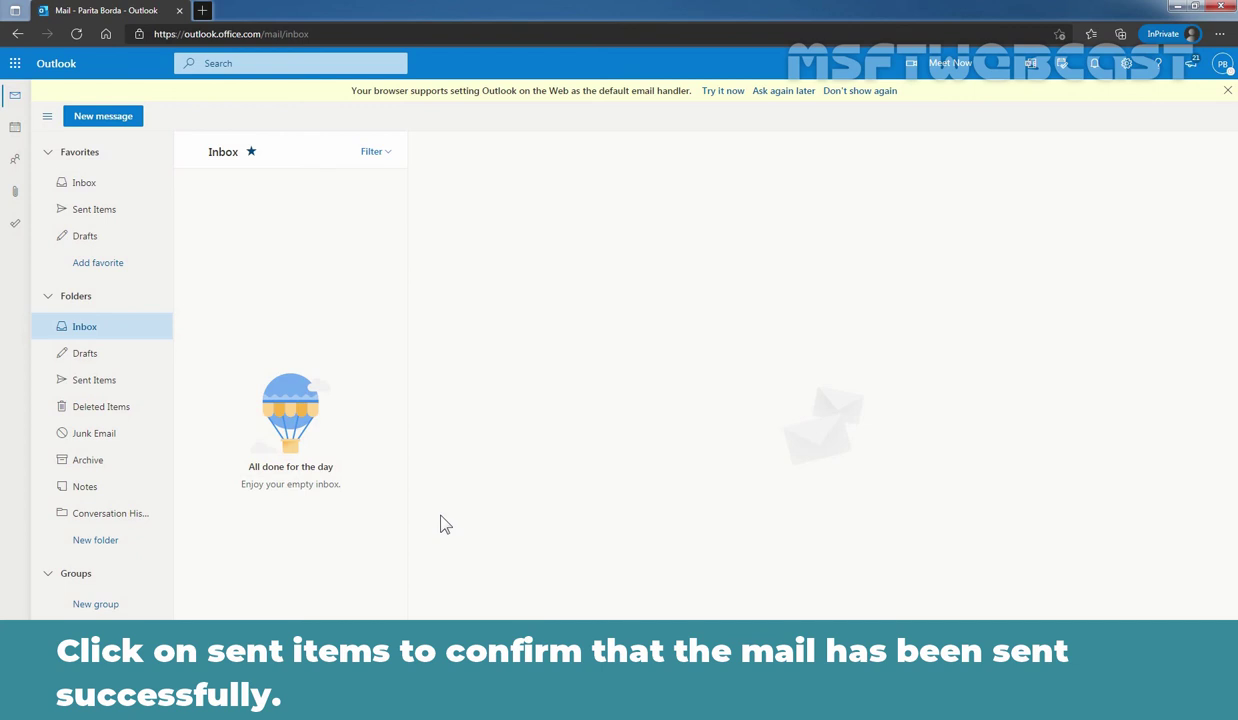
- Check that the Test Message is in Sent Items, then close the admin center's user details panel
left_click(88, 209)
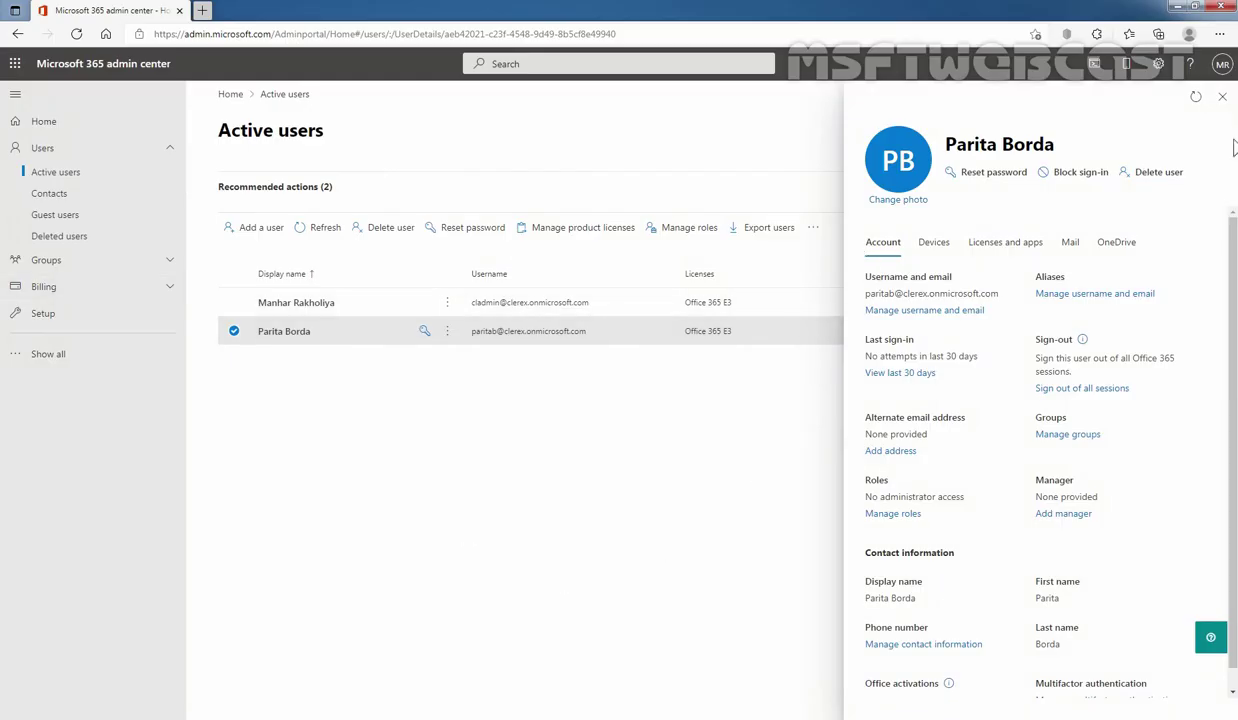
left_click(1222, 96)
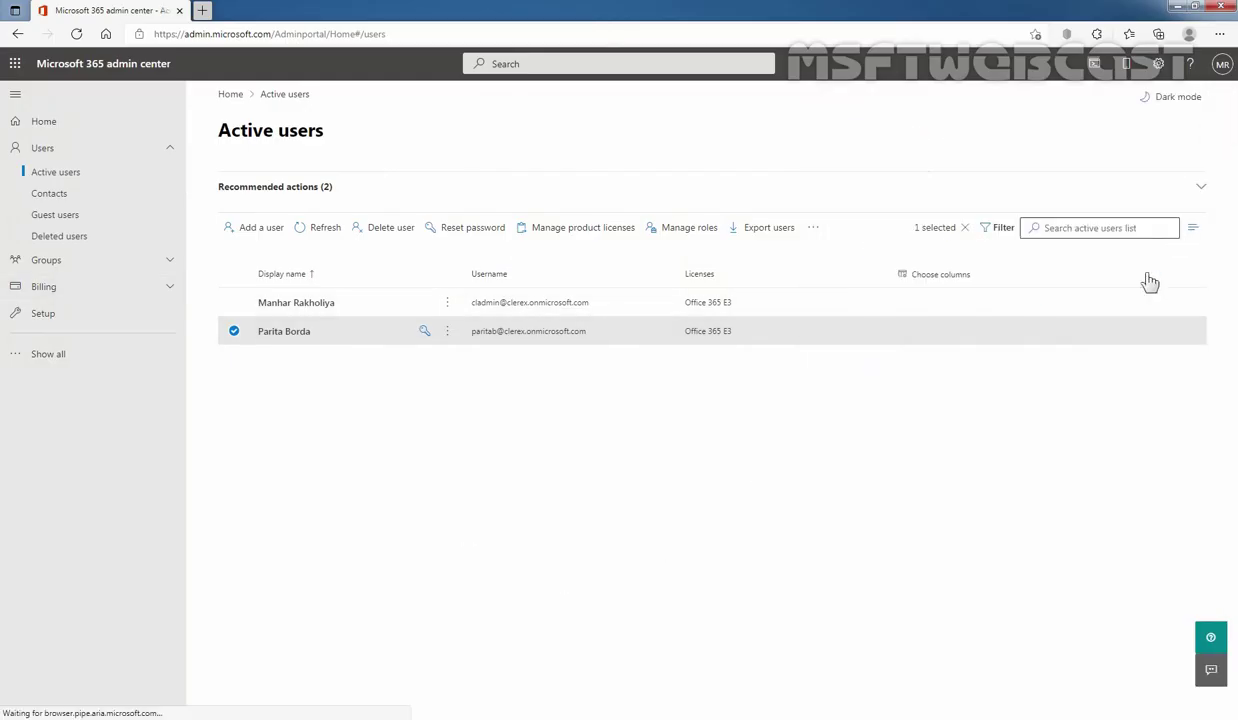
- Open the admin's Outlook in a new tab from the app launcher and read the received Test Message
left_click(15, 63)
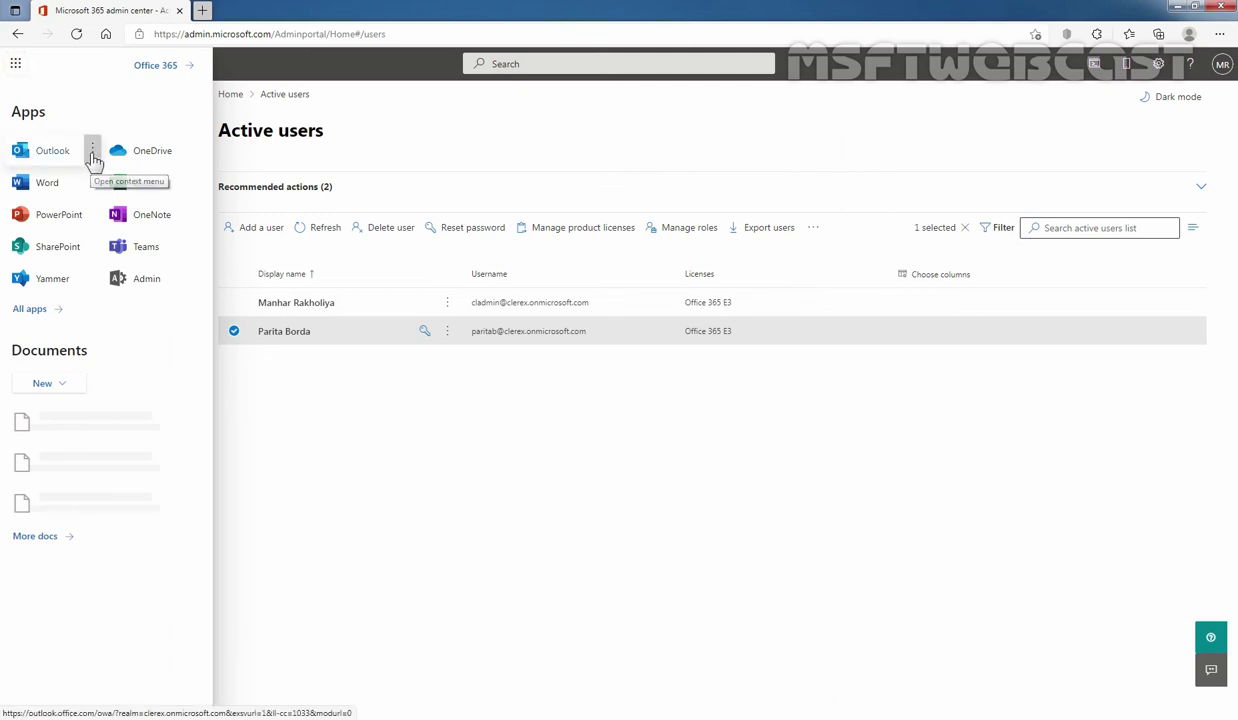
left_click(92, 152)
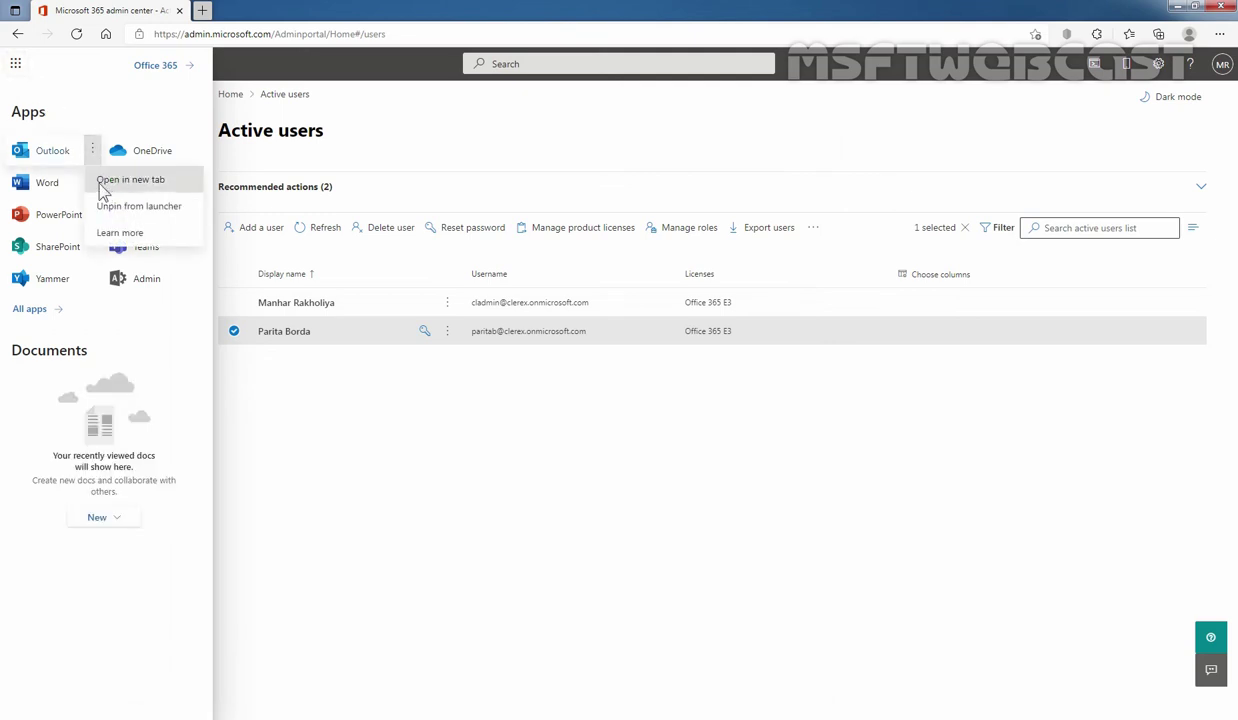
left_click(157, 190)
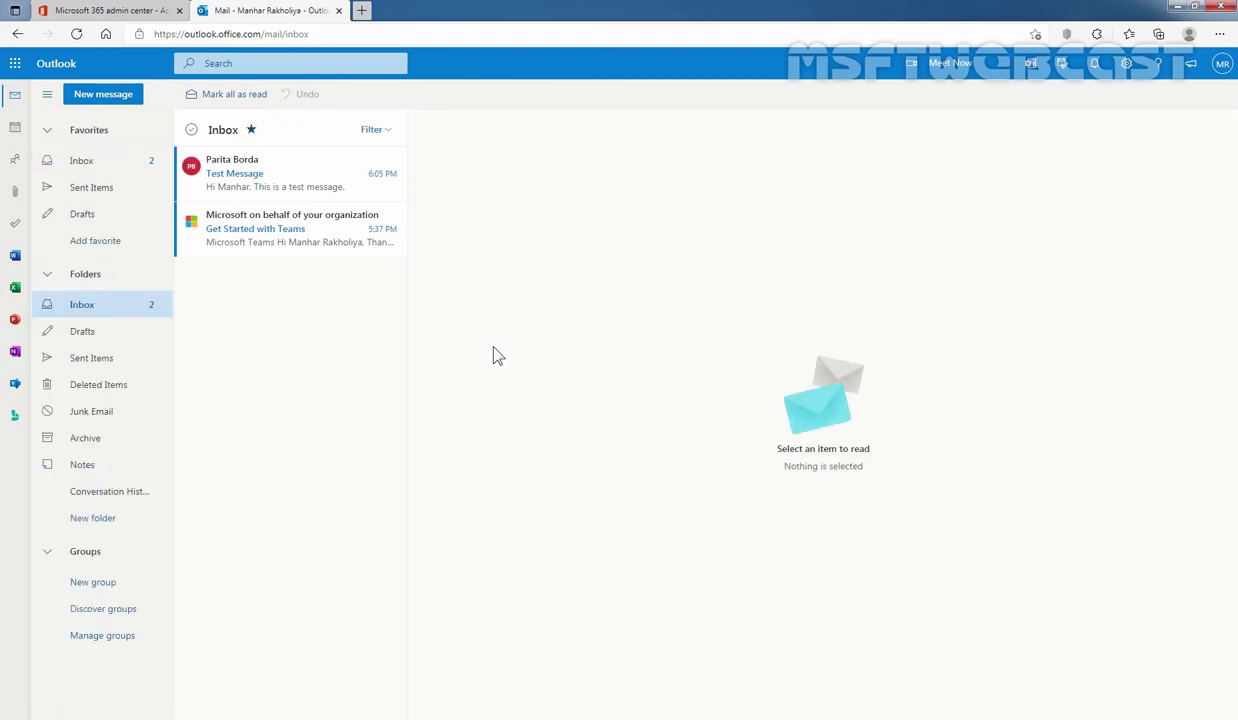
left_click(316, 186)
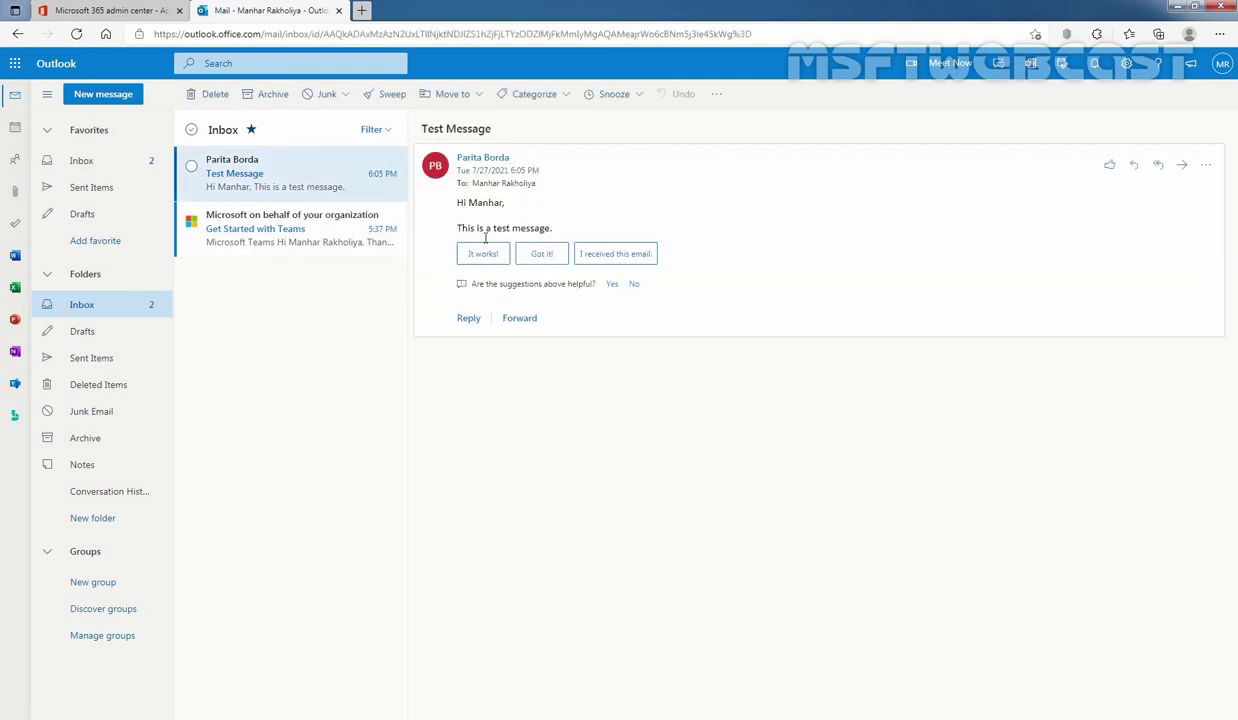